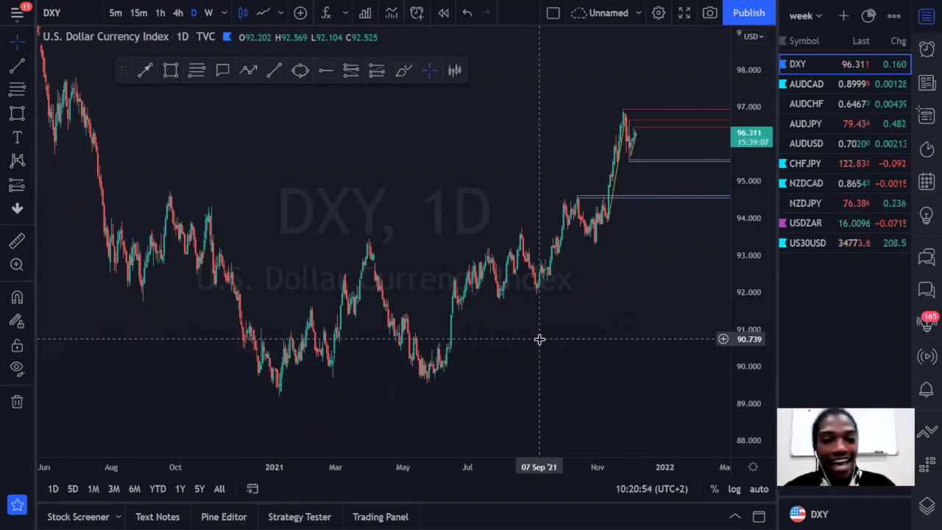
Trace the November rally and pullback on the daily DXY chart with the Brush, and undo the stroke.
drag(471, 464, 431, 464)
drag(446, 340, 536, 416)
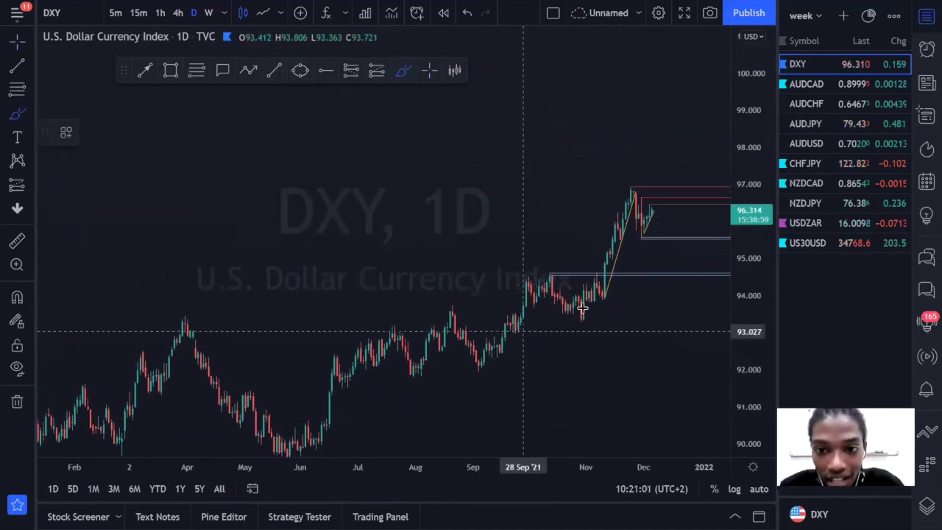
mouse_move(579, 318)
mouse_down()
mouse_move(640, 189)
mouse_move(638, 240)
mouse_up()
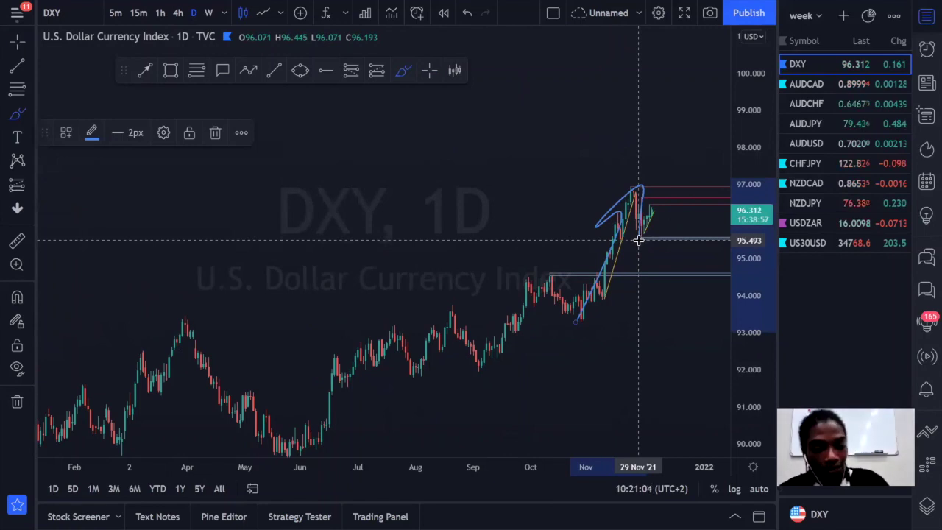
key(ctrl+z)
Switch the DXY chart to the 4-hour timeframe, showing price action from mid-October to December.
drag(612, 472, 524, 475)
drag(749, 414, 749, 358)
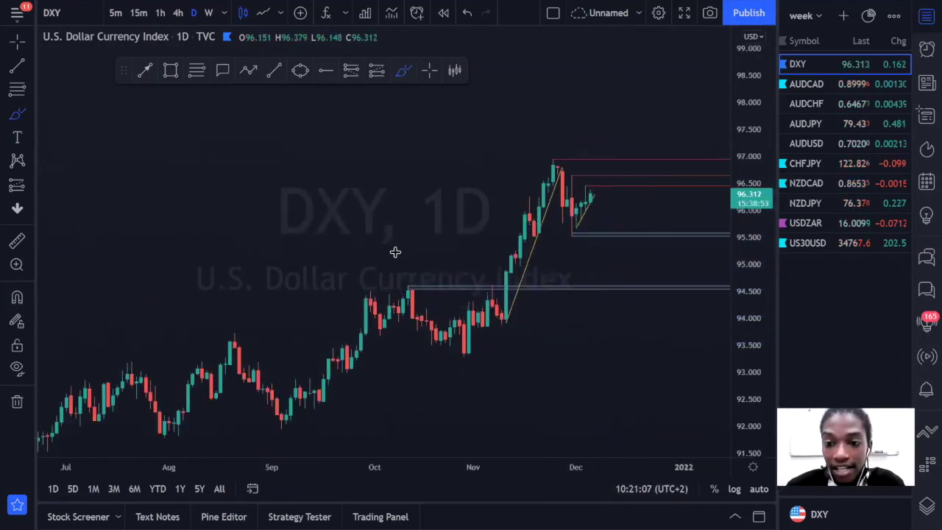
click(177, 12)
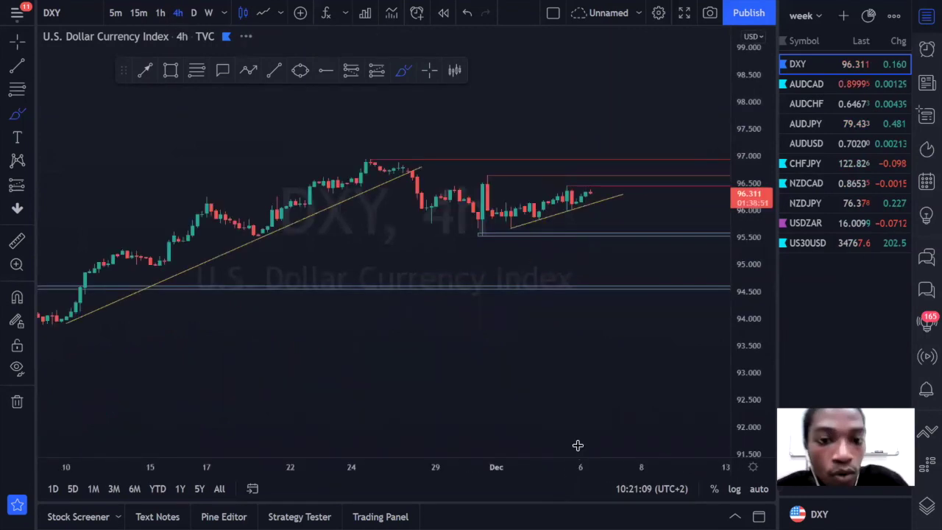
drag(480, 468, 584, 494)
Trace the climb above the long rising trendline and circle its break with the Brush, and undo the strokes.
mouse_move(356, 312)
mouse_down()
mouse_move(392, 243)
mouse_move(471, 257)
mouse_up()
mouse_move(505, 192)
mouse_down()
mouse_move(526, 193)
mouse_move(553, 160)
mouse_move(565, 212)
mouse_move(576, 184)
mouse_move(566, 218)
mouse_move(582, 197)
mouse_move(567, 205)
mouse_up()
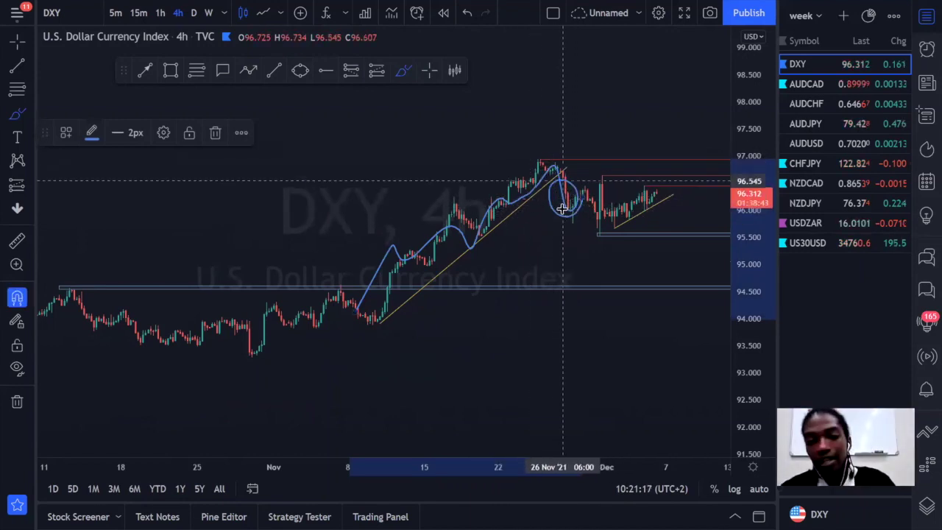
key(ctrl+z)
drag(754, 340, 703, 317)
mouse_move(359, 335)
mouse_down()
mouse_move(526, 130)
mouse_move(583, 223)
mouse_up()
key(ctrl+z)
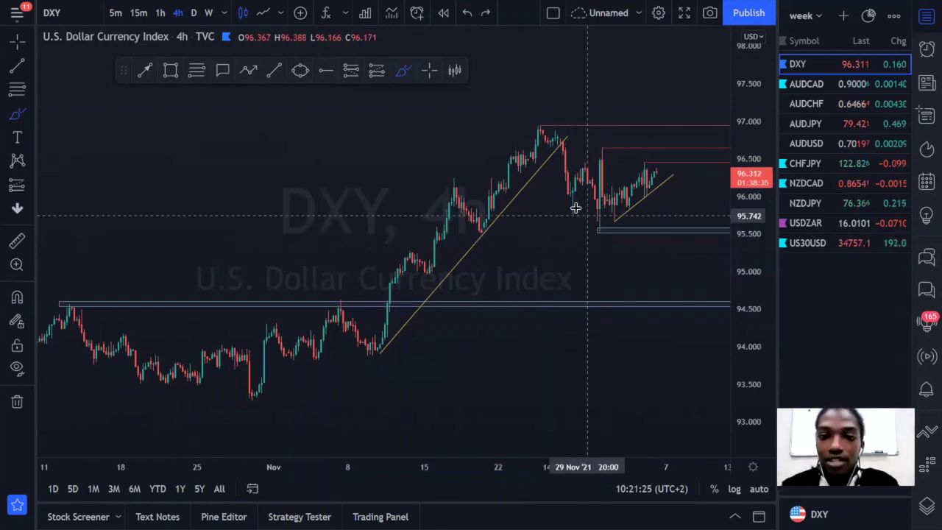
Circle the price range that follows the trendline break with the Brush, and remove the marks.
key(ctrl+y)
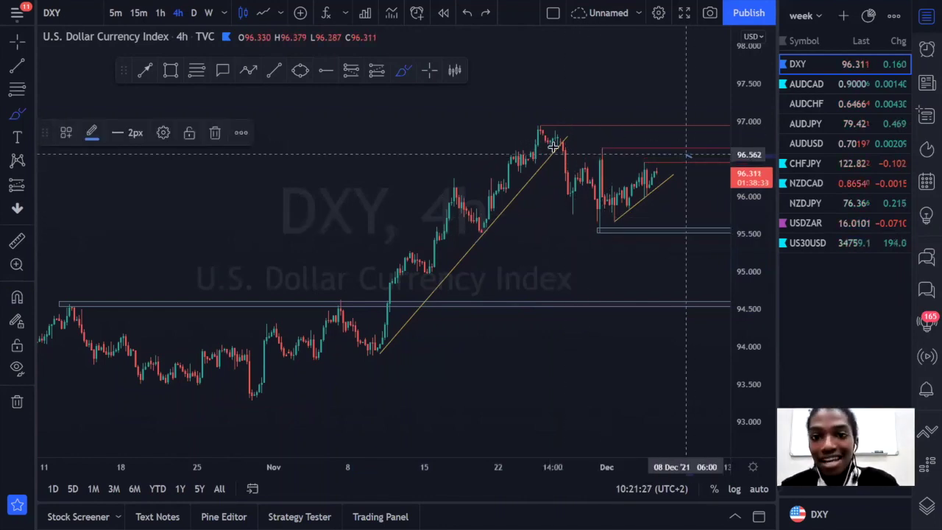
mouse_move(656, 230)
mouse_down()
mouse_move(679, 152)
mouse_move(541, 216)
mouse_up()
key(Delete)
drag(658, 139, 581, 235)
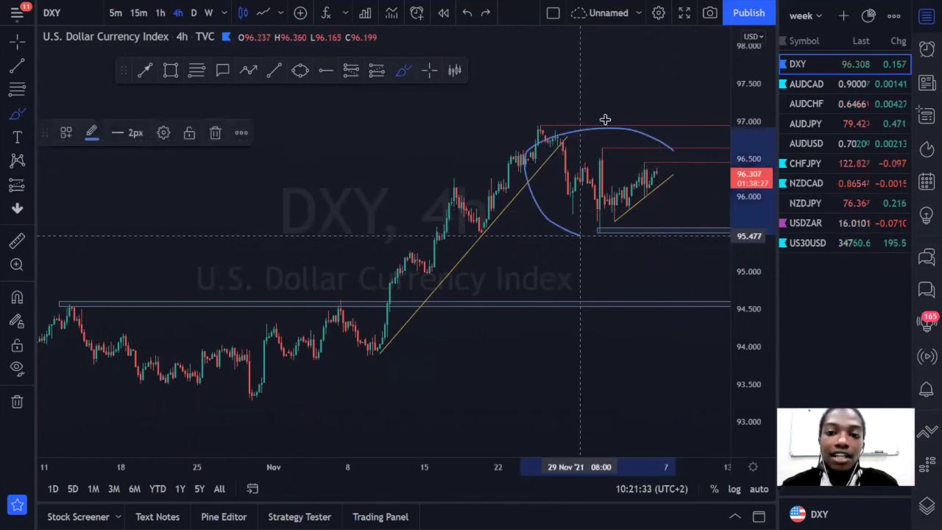
drag(608, 129, 604, 140)
key(Delete)
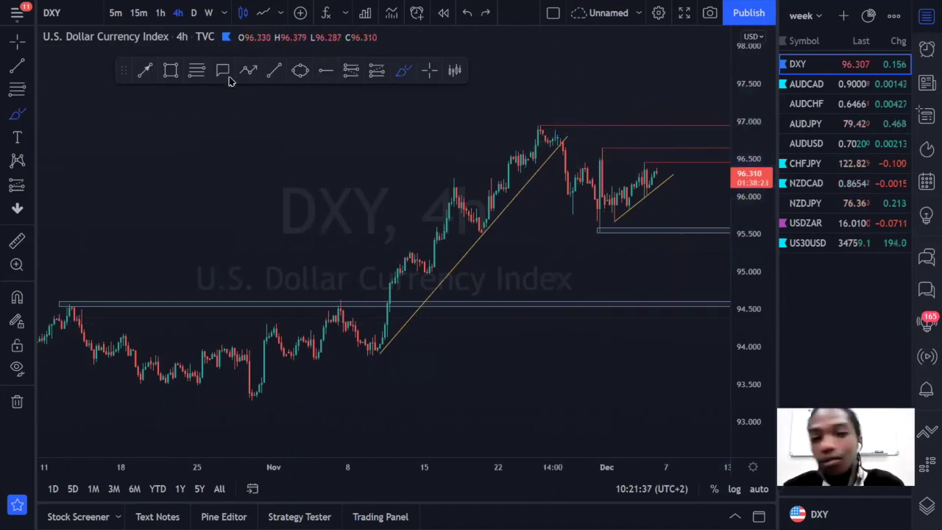
Mark the highs at the red resistance levels with the Brush, and undo the strokes.
mouse_move(637, 162)
mouse_down()
mouse_move(714, 162)
mouse_move(691, 166)
mouse_move(651, 151)
mouse_up()
key(ctrl+z)
key(ctrl+z)
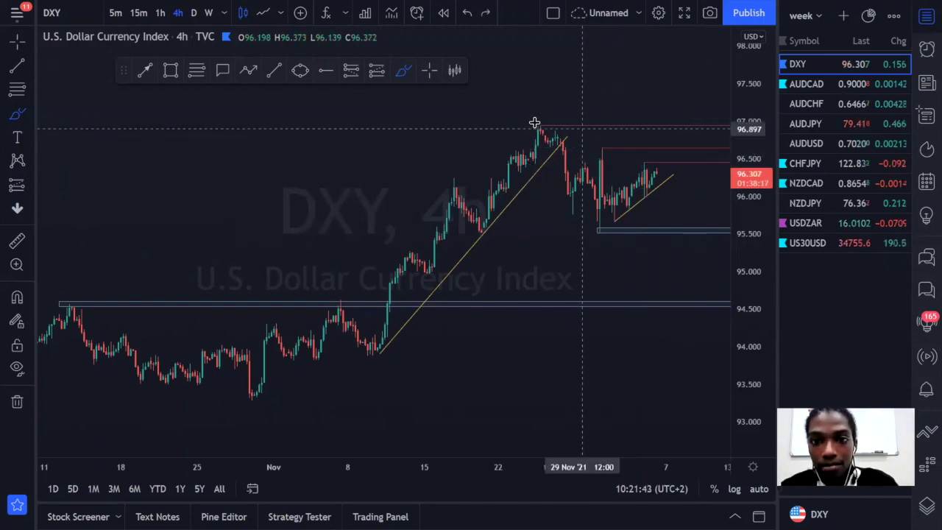
drag(536, 121, 672, 131)
key(ctrl+z)
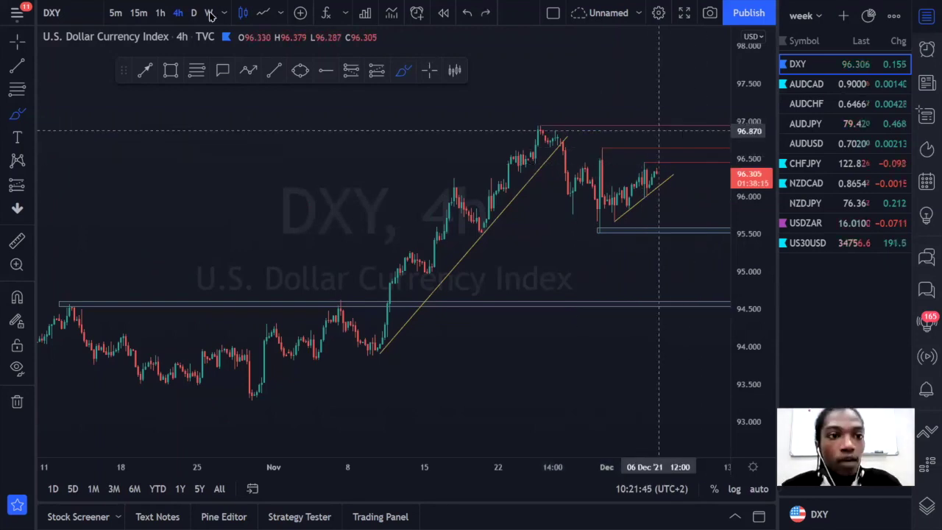
Switch the DXY chart to the 1-hour timeframe and frame the three red levels together with the blue support zone.
click(159, 13)
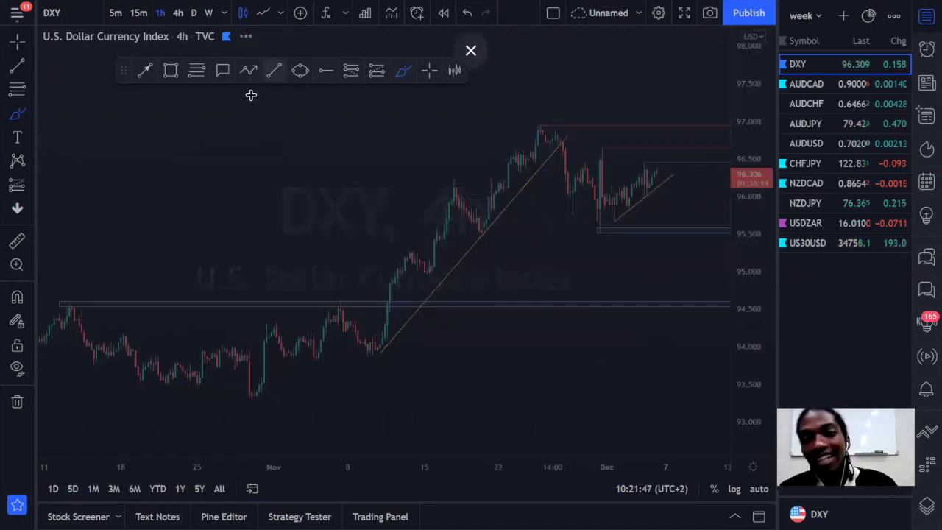
drag(755, 383, 741, 234)
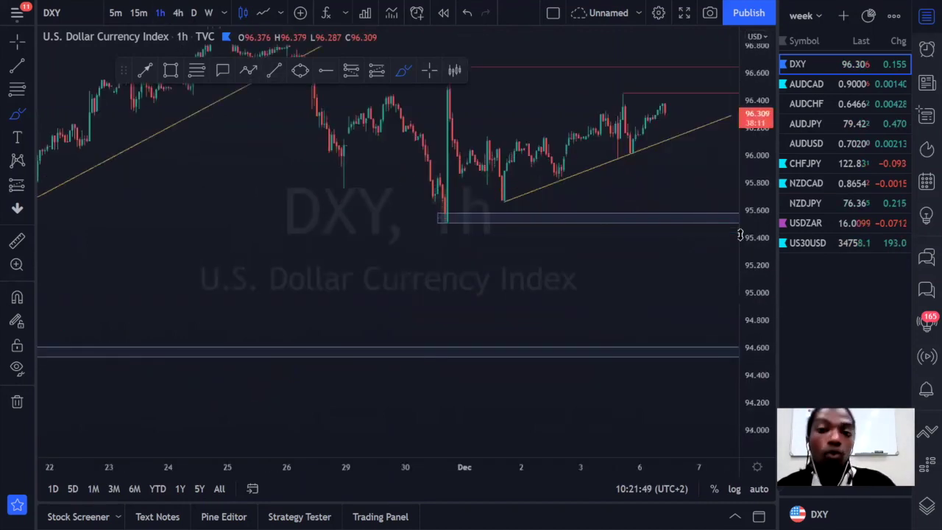
click(431, 75)
drag(519, 83, 381, 230)
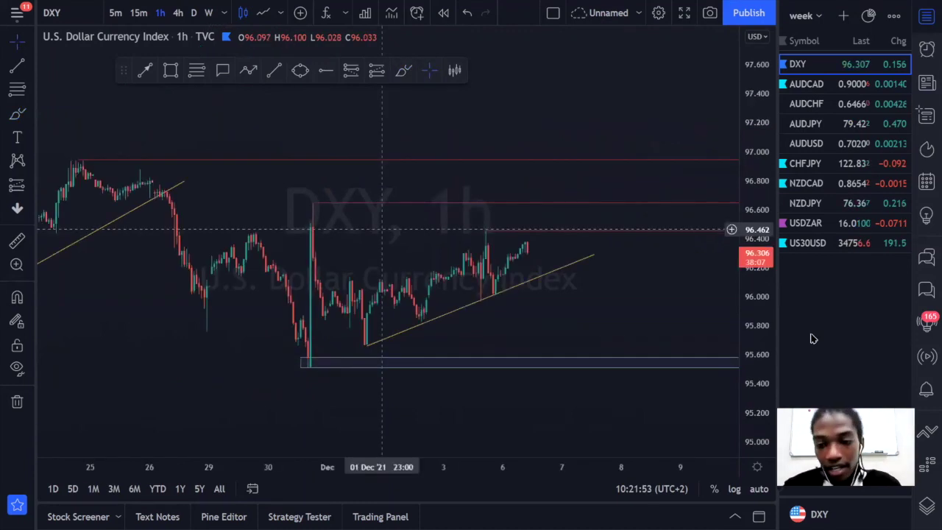
drag(768, 343, 333, 209)
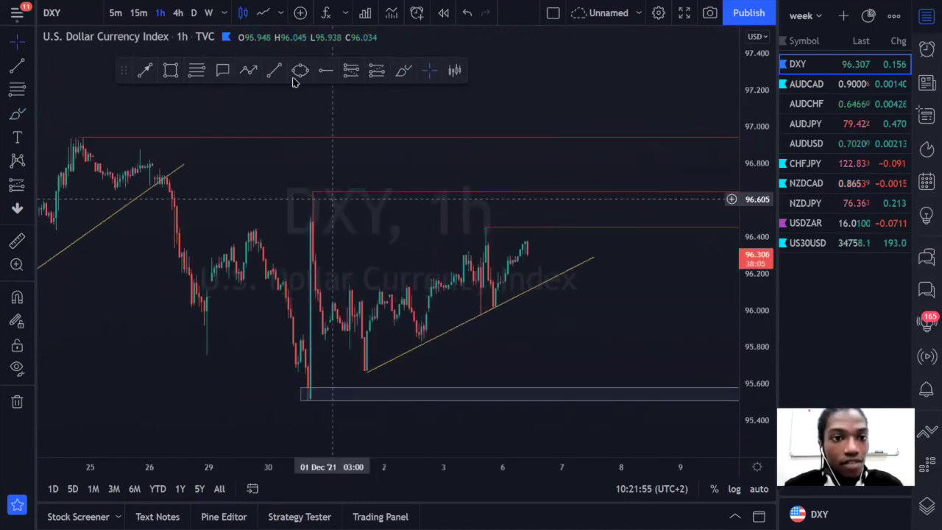
Trace the December rise and the lowest red resistance level with the Brush, and undo both strokes.
click(404, 72)
mouse_move(368, 353)
mouse_down()
mouse_move(428, 269)
mouse_move(551, 248)
mouse_up()
key(ctrl+z)
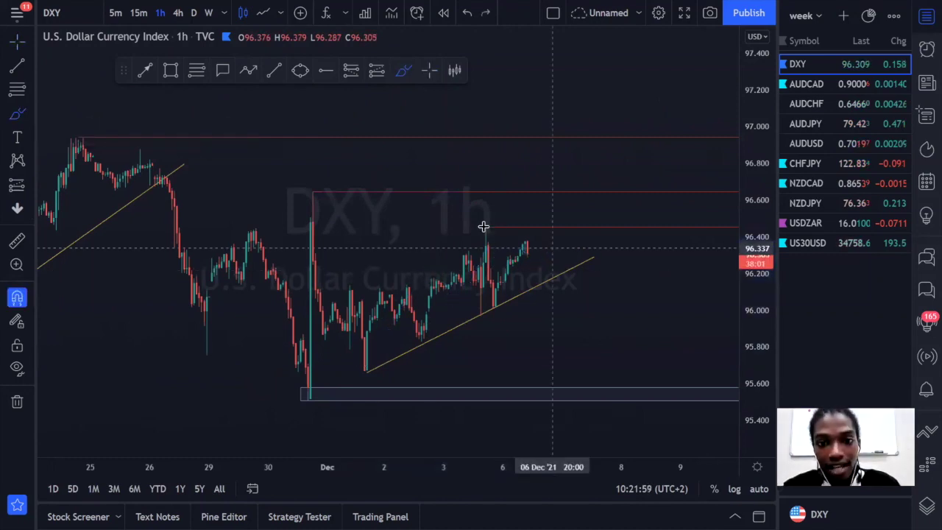
drag(487, 226, 592, 231)
key(ctrl+z)
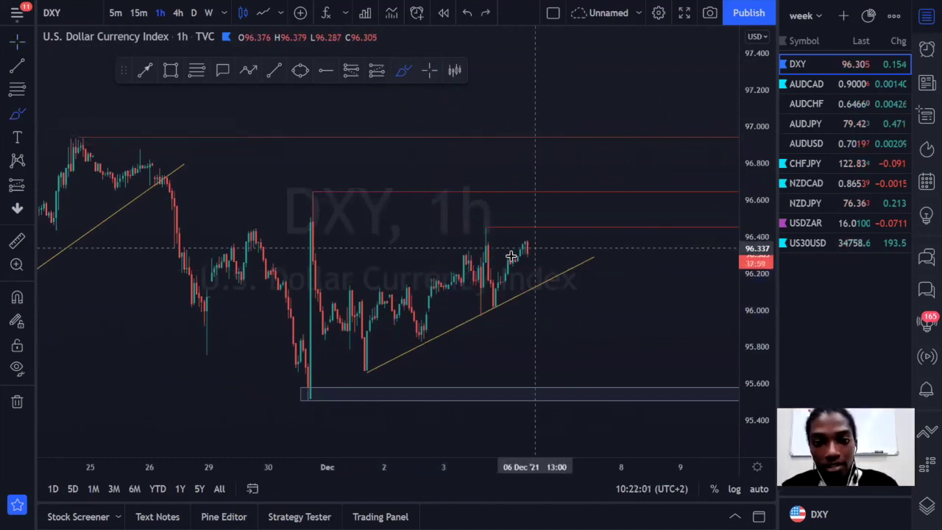
Sketch an arrow from the current price up to the lowest red resistance level with the Brush, and undo it.
drag(512, 254, 553, 224)
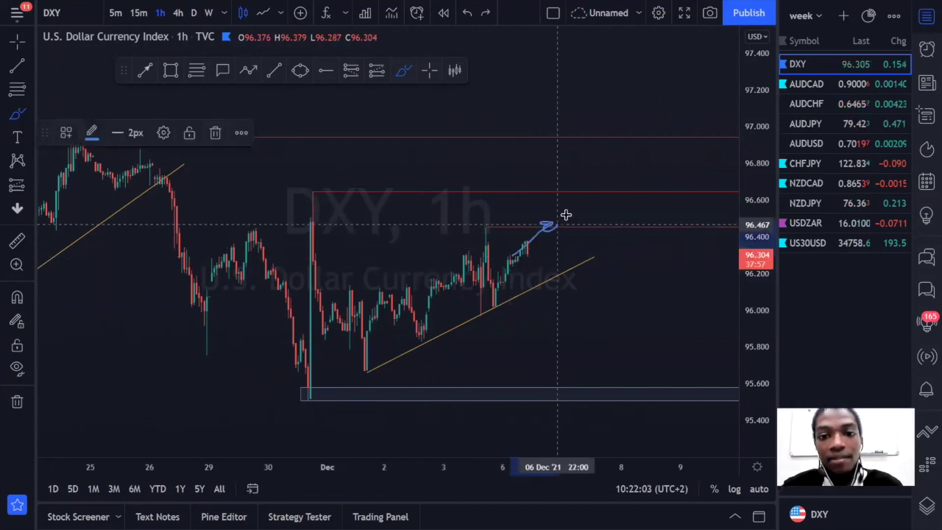
drag(574, 280, 578, 286)
key(ctrl+z)
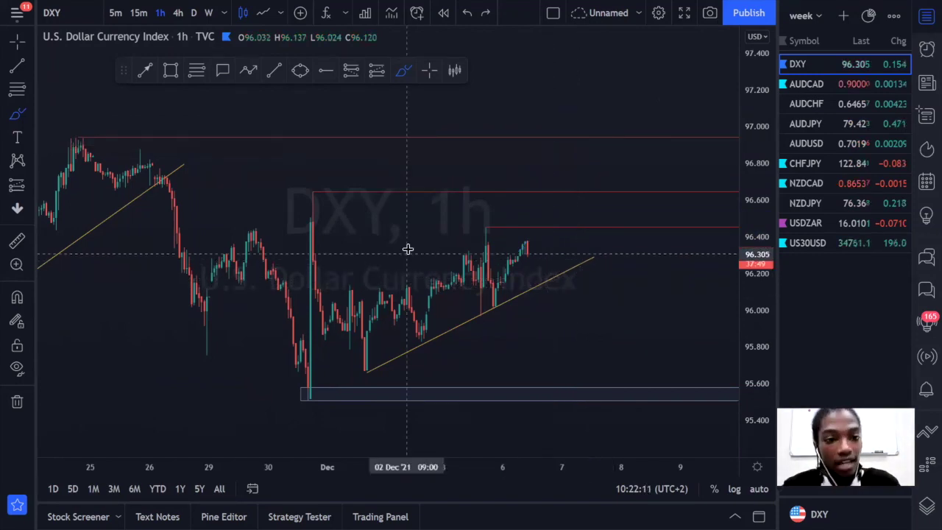
Sketch a projected price path rising through the three red levels and falling to the blue support zone, and delete it.
mouse_move(521, 249)
mouse_down()
mouse_move(537, 221)
mouse_move(557, 290)
mouse_move(611, 168)
mouse_move(648, 256)
mouse_move(720, 351)
mouse_up()
drag(719, 391, 734, 309)
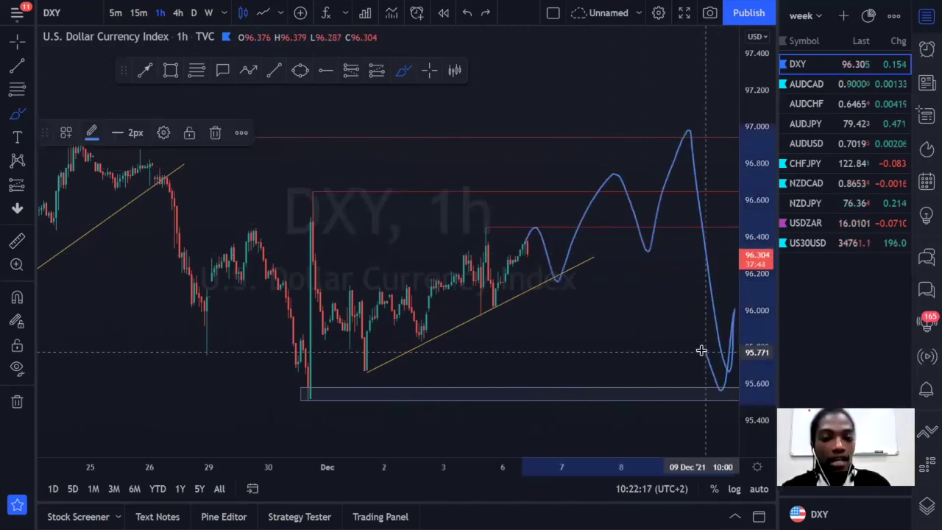
key(Delete)
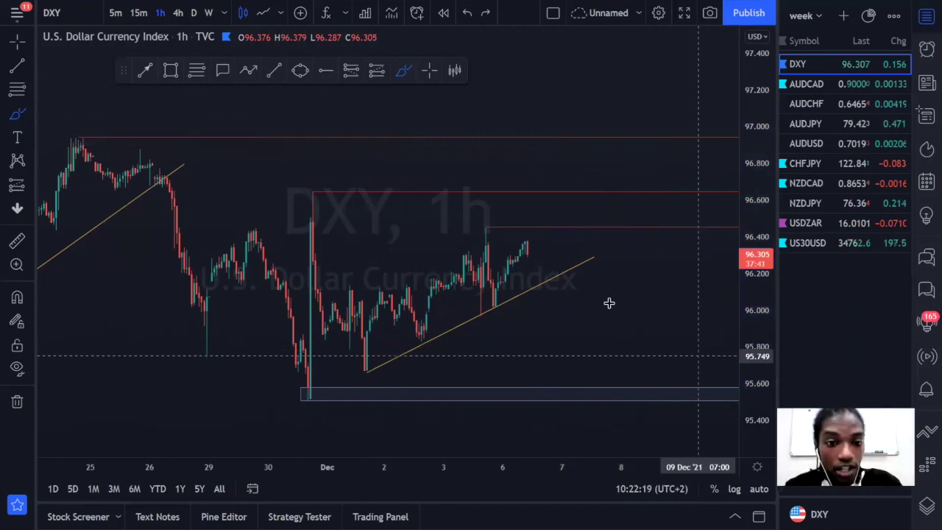
Circle the whole price structure from 25 November onward with the Brush, and delete the drawing.
drag(112, 151, 536, 217)
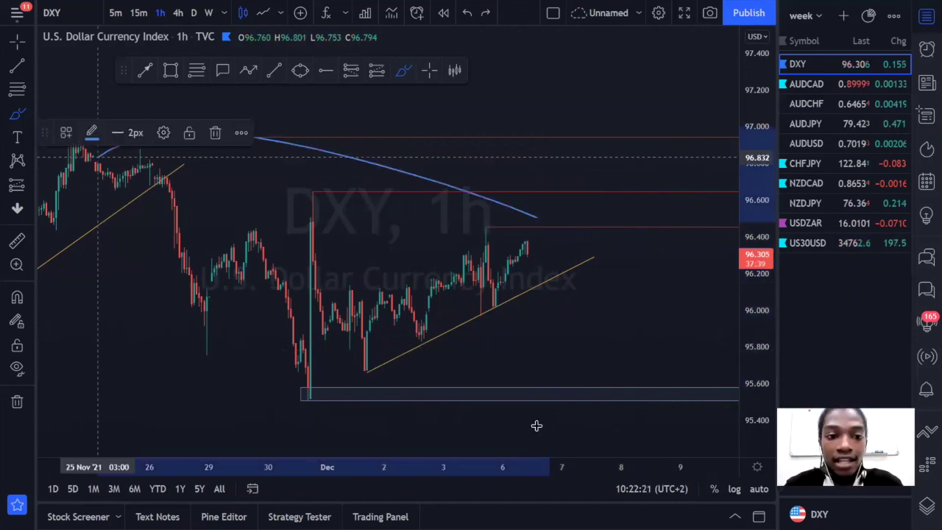
drag(619, 242, 367, 224)
drag(370, 183, 369, 182)
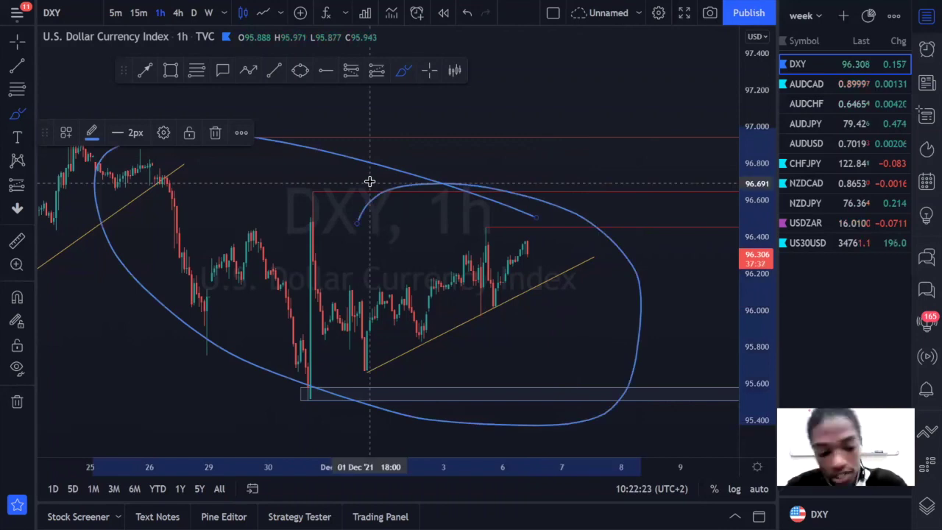
key(Delete)
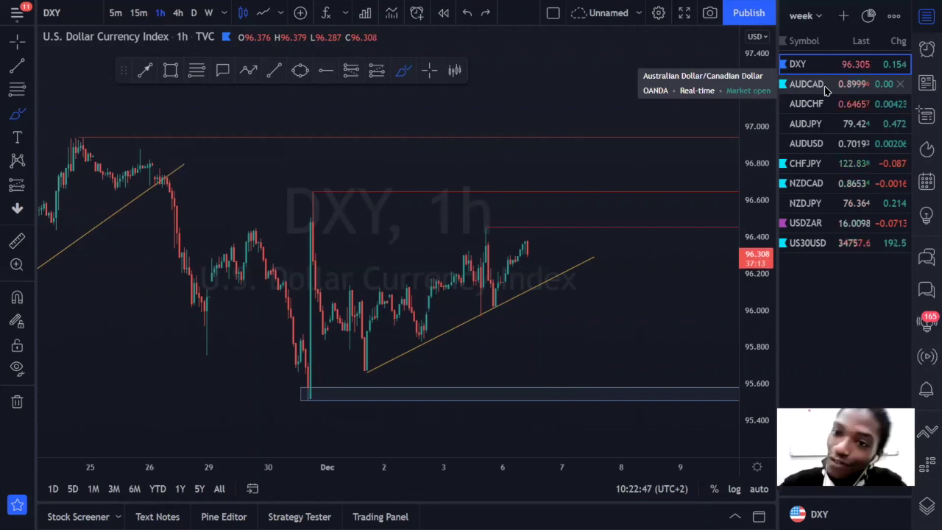
Switch the chart to the daily timeframe and open AUDCAD from the watchlist.
click(243, 455)
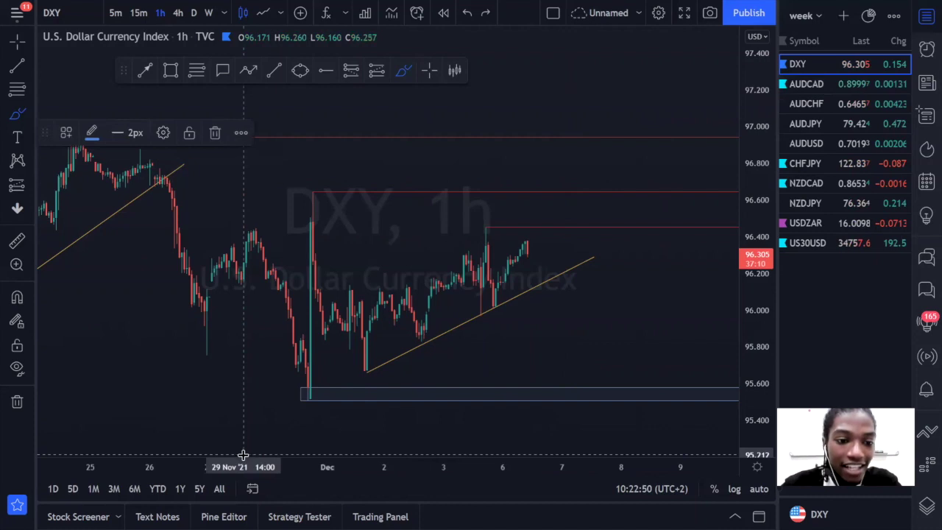
click(179, 12)
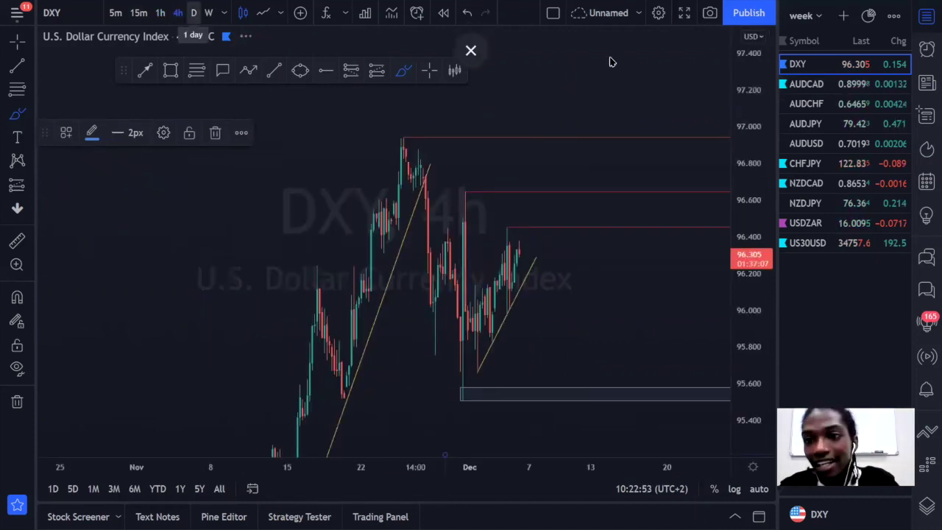
click(846, 84)
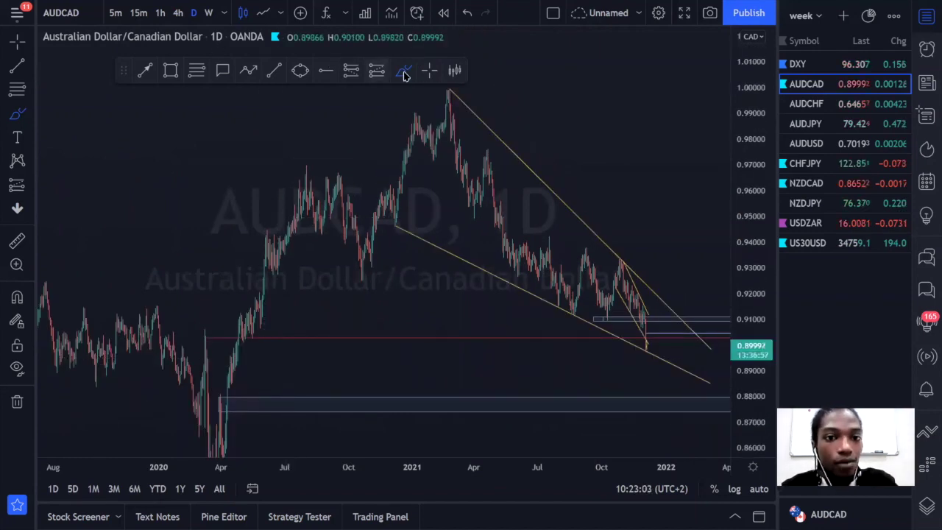
Circle the falling wedge on AUDCAD and mark the touches of its upper trendline with the Brush, and undo the strokes.
drag(706, 368, 607, 198)
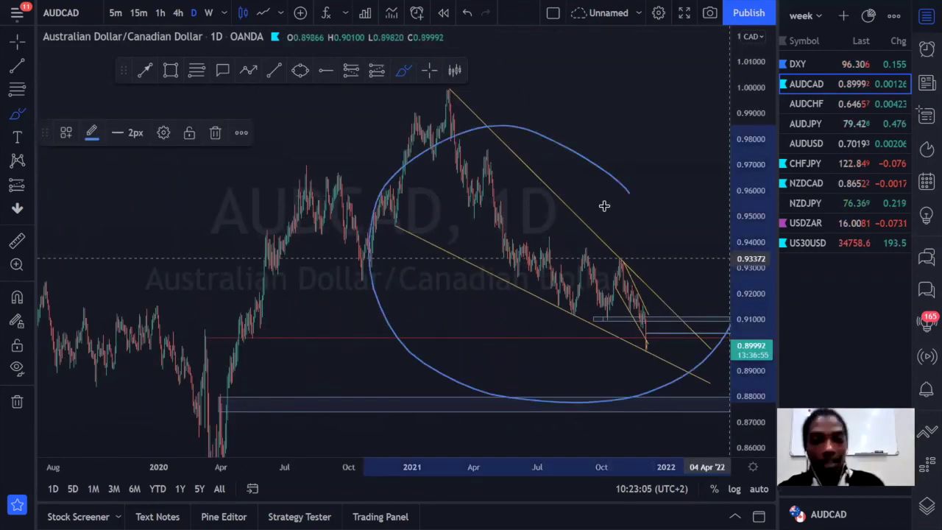
key(ctrl+z)
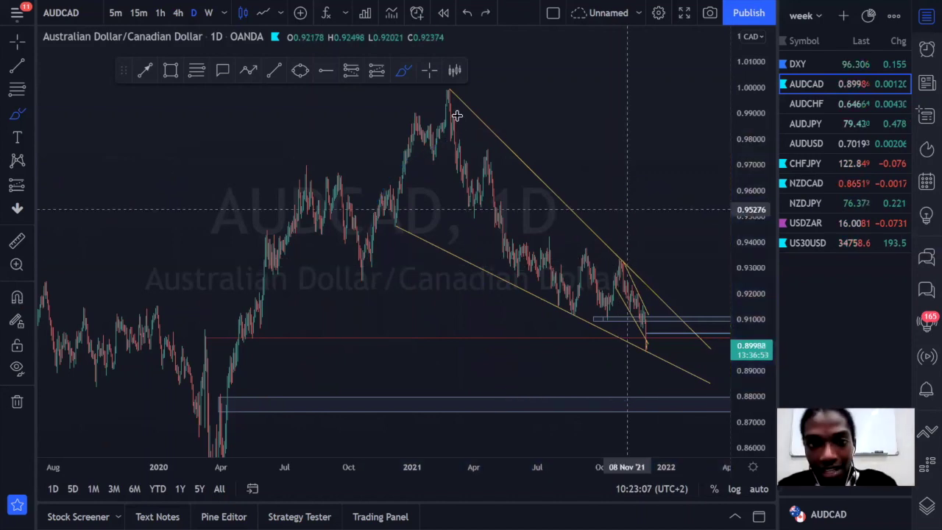
mouse_move(450, 95)
mouse_down()
mouse_move(640, 214)
mouse_move(630, 267)
mouse_move(650, 272)
mouse_up()
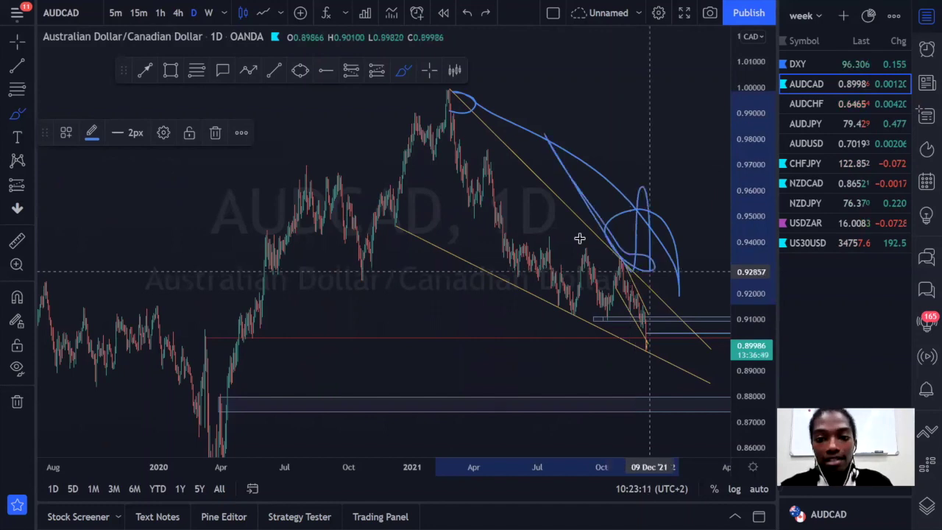
drag(580, 239, 583, 236)
key(ctrl+z)
key(ctrl+z)
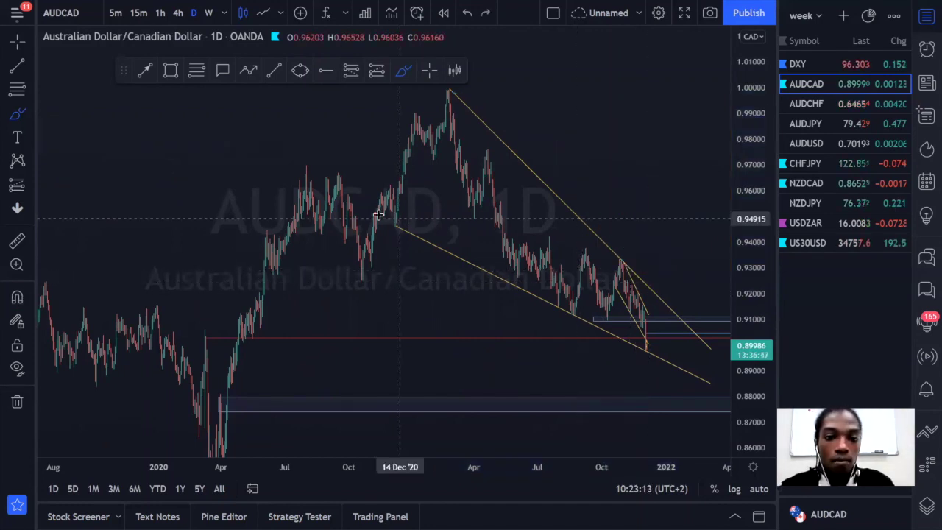
Circle and connect the touches along the wedge's lower trendline with the Brush, and undo all strokes.
click(389, 222)
mouse_move(390, 225)
mouse_down()
mouse_move(581, 325)
mouse_move(558, 301)
mouse_up()
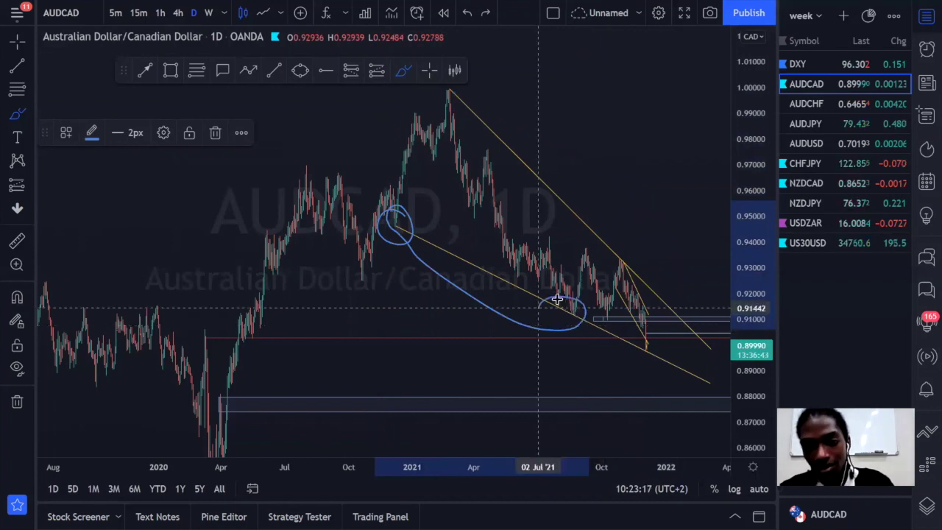
mouse_move(625, 345)
mouse_down()
mouse_move(599, 346)
mouse_move(629, 349)
mouse_up()
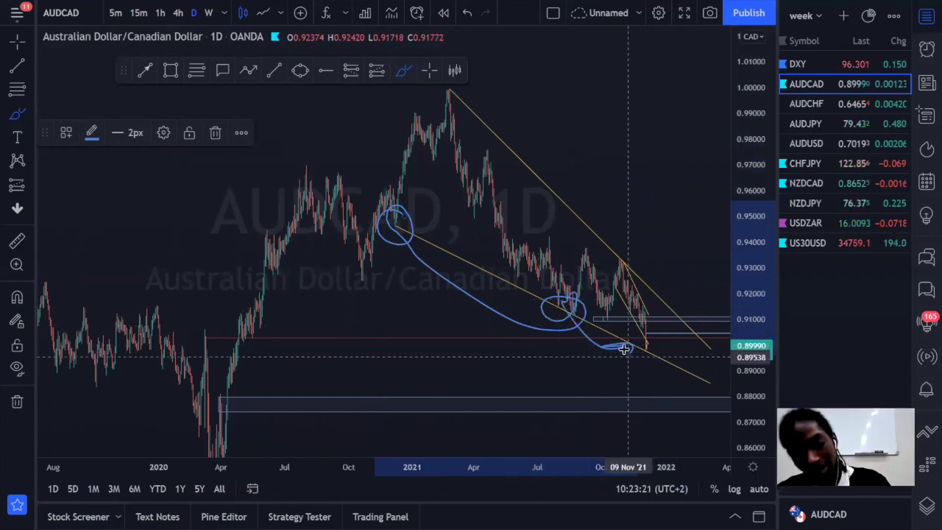
key(ctrl+z)
key(ctrl+z)
key(ctrl+z)
key(ctrl+z)
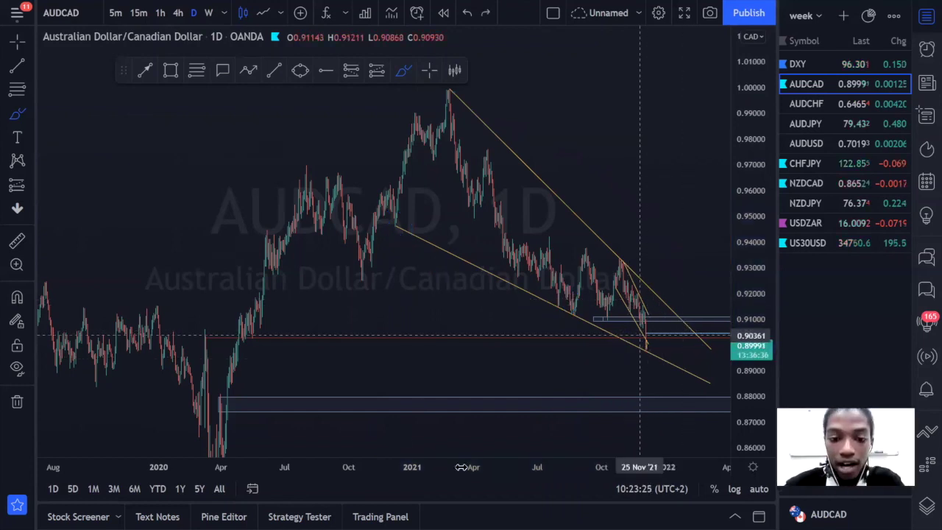
Circle the March 2020 high and its retest, extend the level to current price with the Brush, and undo the strokes.
scroll(452, 386, up, 2)
scroll(635, 343, up, 1)
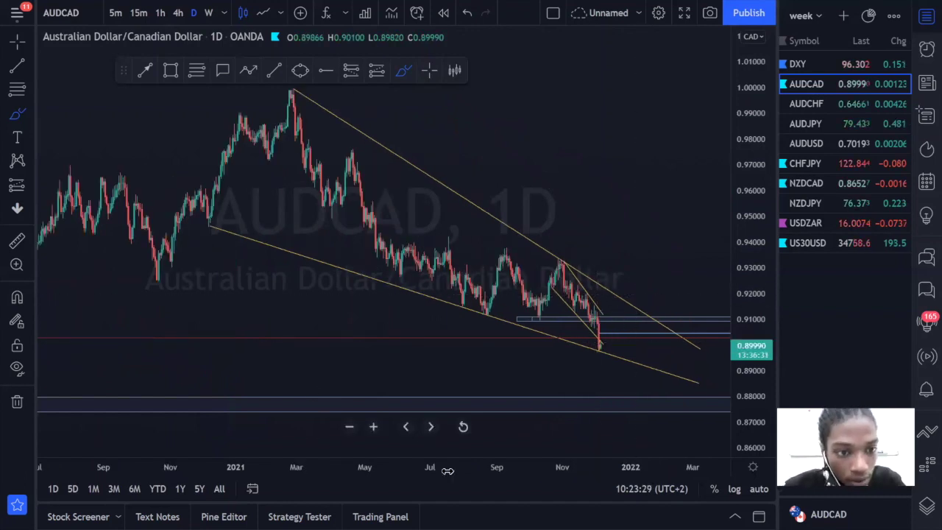
drag(412, 471, 174, 377)
mouse_move(63, 325)
mouse_down()
mouse_move(73, 351)
mouse_move(62, 328)
mouse_move(65, 382)
mouse_move(103, 340)
mouse_up()
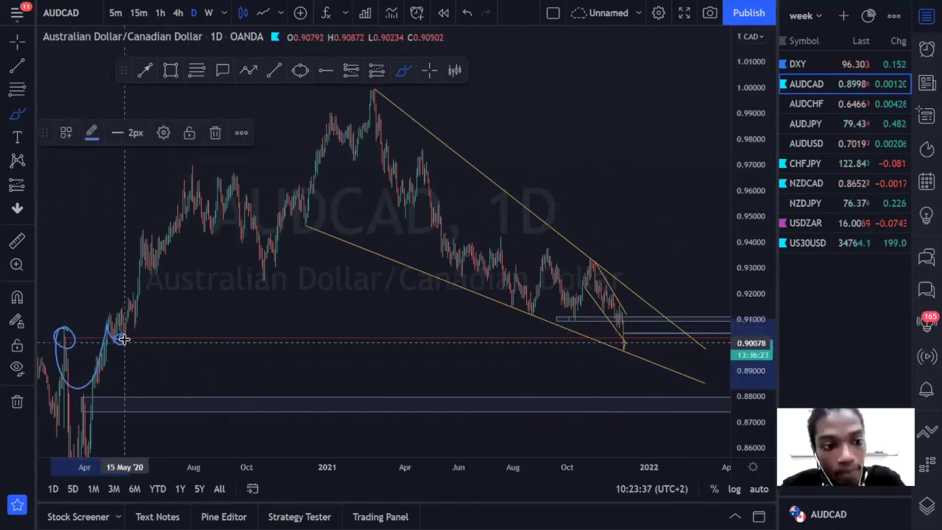
mouse_move(466, 340)
mouse_down()
mouse_move(601, 336)
mouse_move(582, 336)
mouse_move(574, 357)
mouse_move(567, 350)
mouse_up()
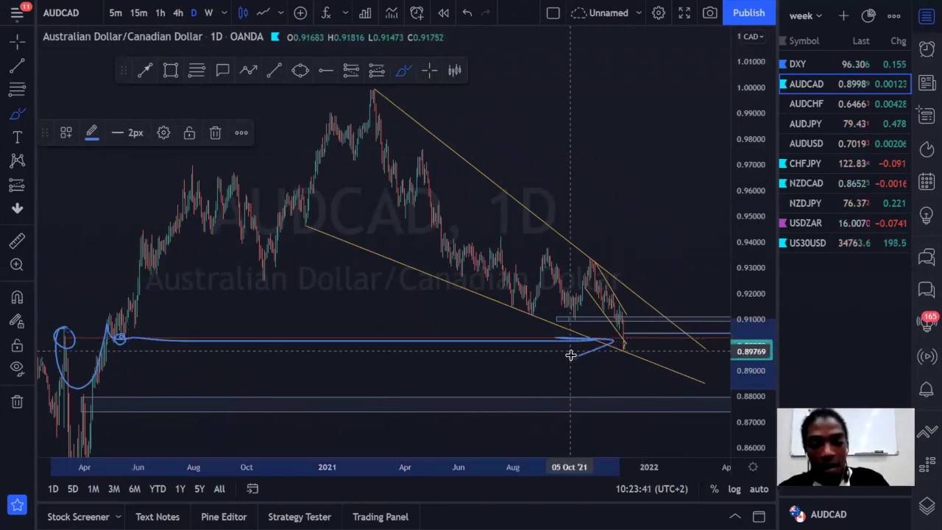
key(ctrl+z)
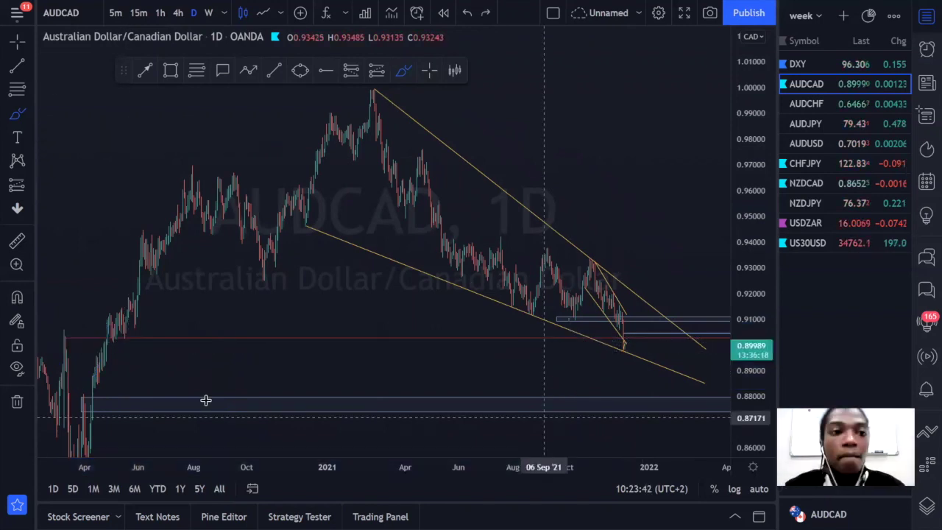
Switch AUDCAD to the 4-hour timeframe, trace the waves of the small descending channel with the Brush, and undo the tracing.
click(177, 13)
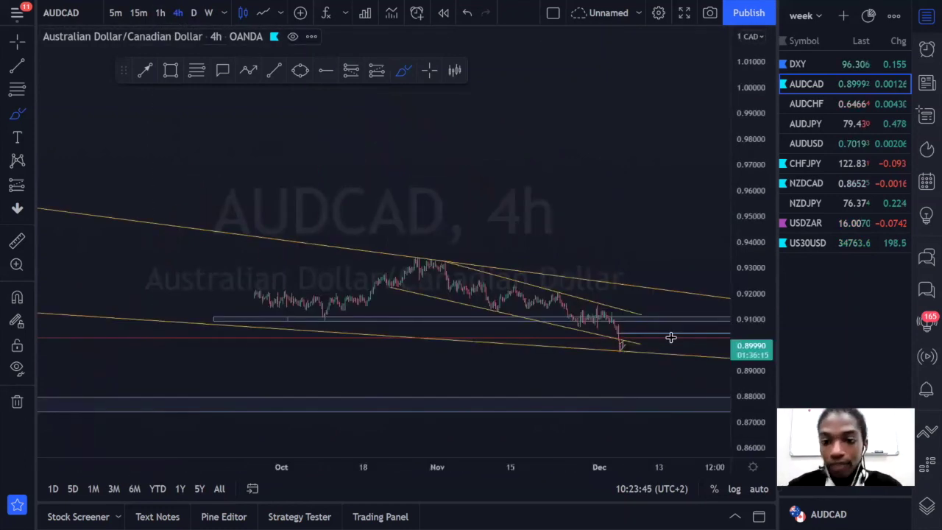
drag(751, 440, 751, 394)
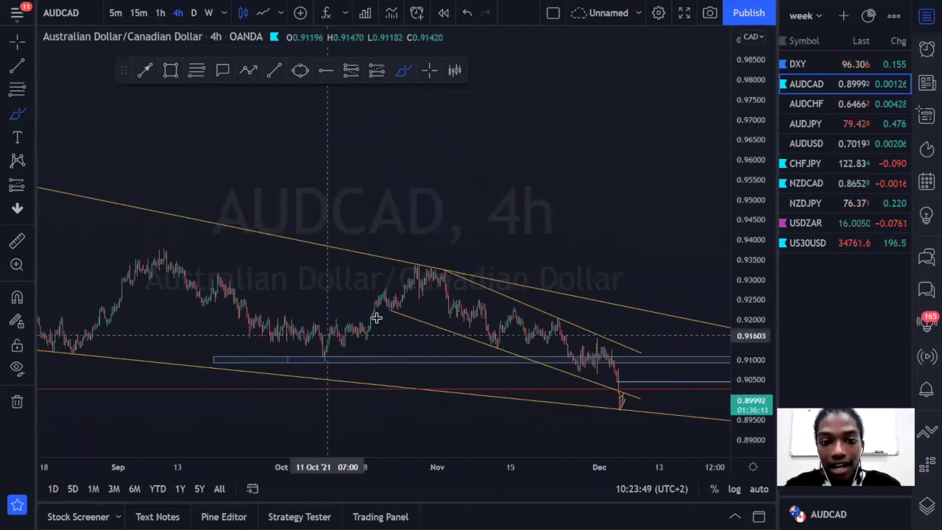
mouse_move(360, 324)
mouse_down()
mouse_move(547, 314)
mouse_move(630, 355)
mouse_move(646, 382)
mouse_up()
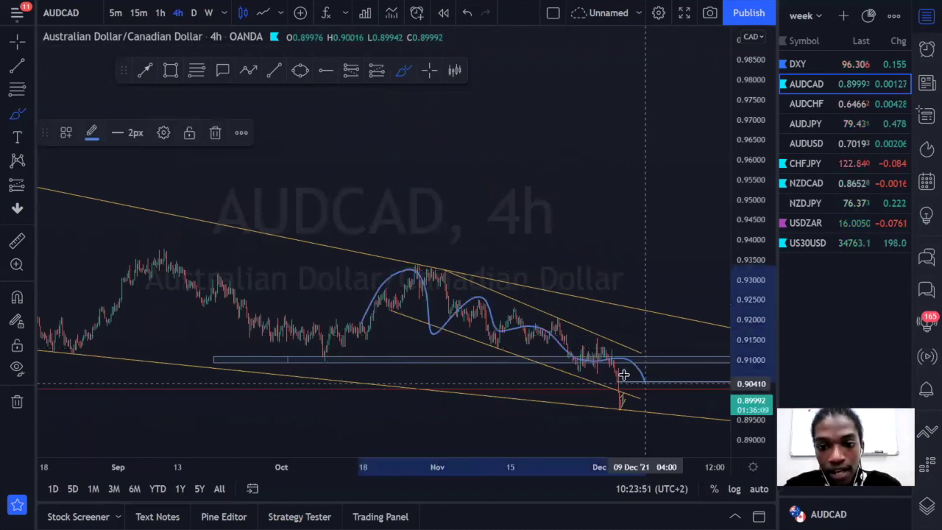
drag(629, 423, 632, 376)
drag(604, 412, 600, 408)
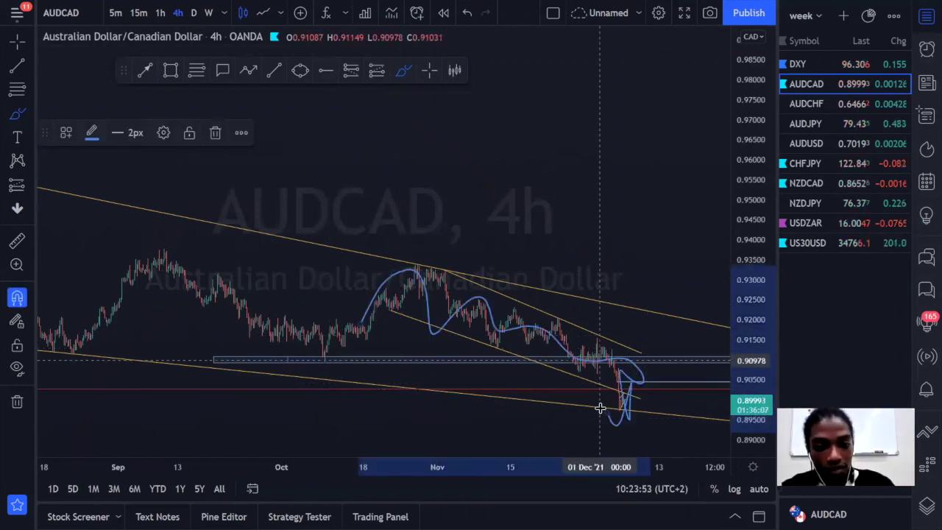
key(ctrl+z)
Circle and connect the touches of the small channel's lower trendline with the Brush, mark the latest drop, and undo all strokes.
mouse_move(415, 310)
mouse_down()
mouse_move(504, 339)
mouse_move(607, 406)
mouse_move(623, 382)
mouse_up()
drag(605, 344, 621, 409)
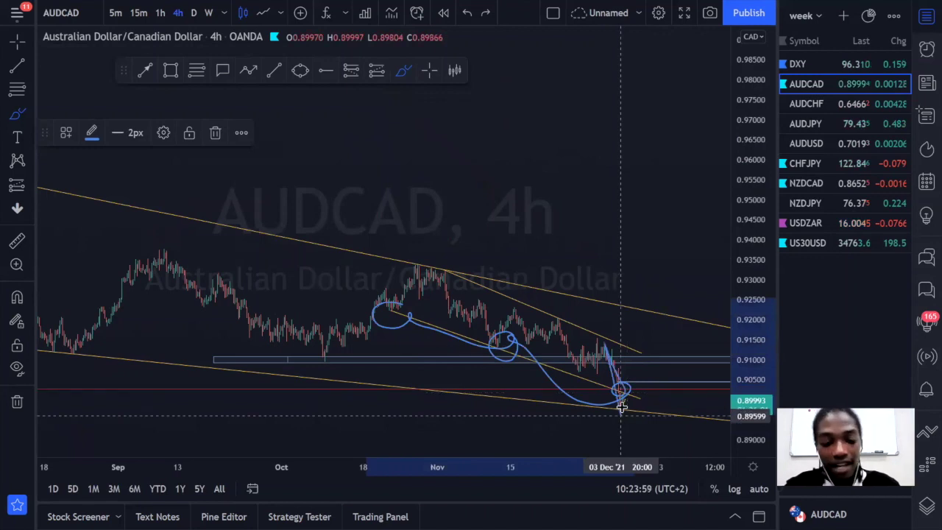
key(ctrl+z)
key(ctrl+z)
key(ctrl+z)
key(ctrl+z)
key(ctrl+z)
key(ctrl+z)
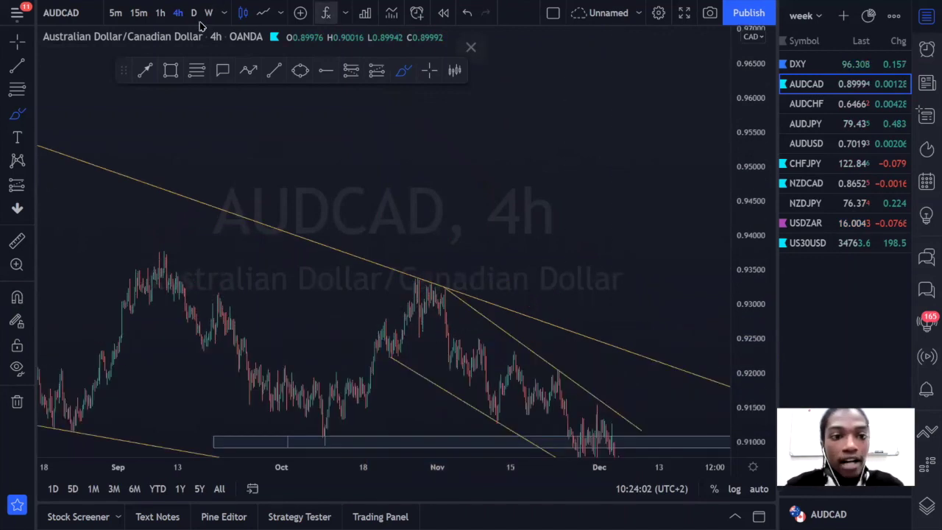
Sketch the December drop and a projected zigzag pullback followed by a rally to the wedge's upper trendline with the Brush.
click(428, 71)
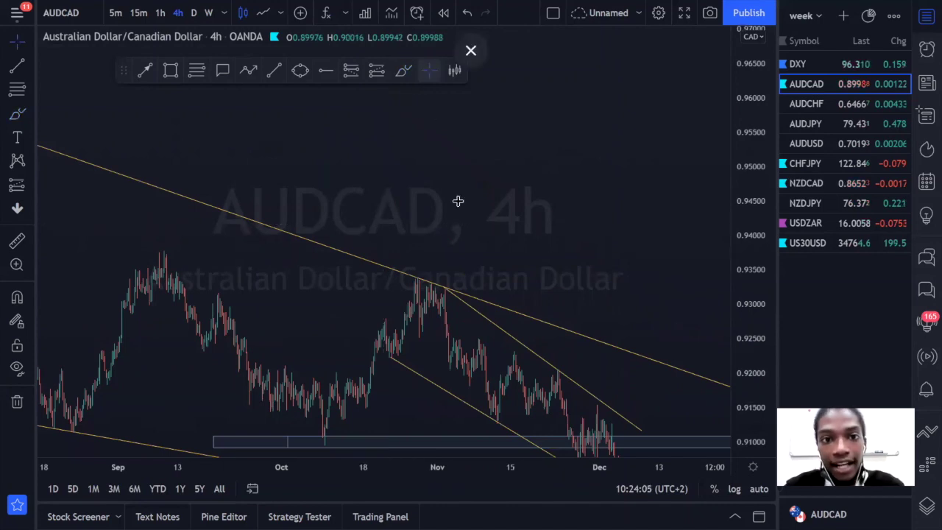
drag(464, 170, 476, 127)
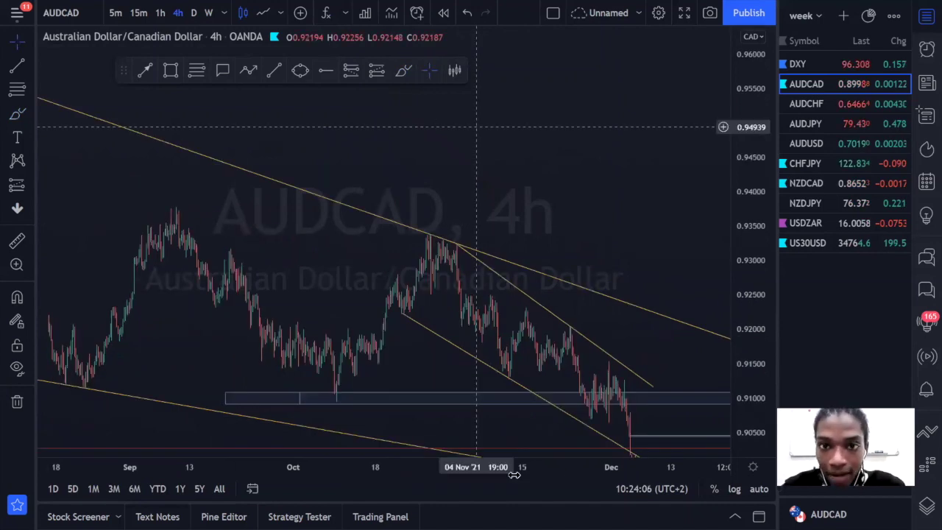
drag(514, 474, 463, 484)
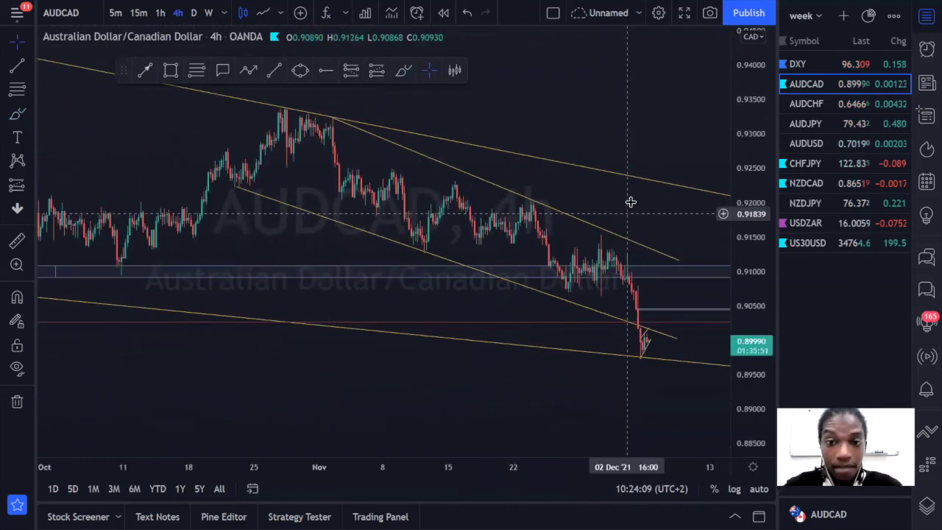
drag(622, 208, 598, 217)
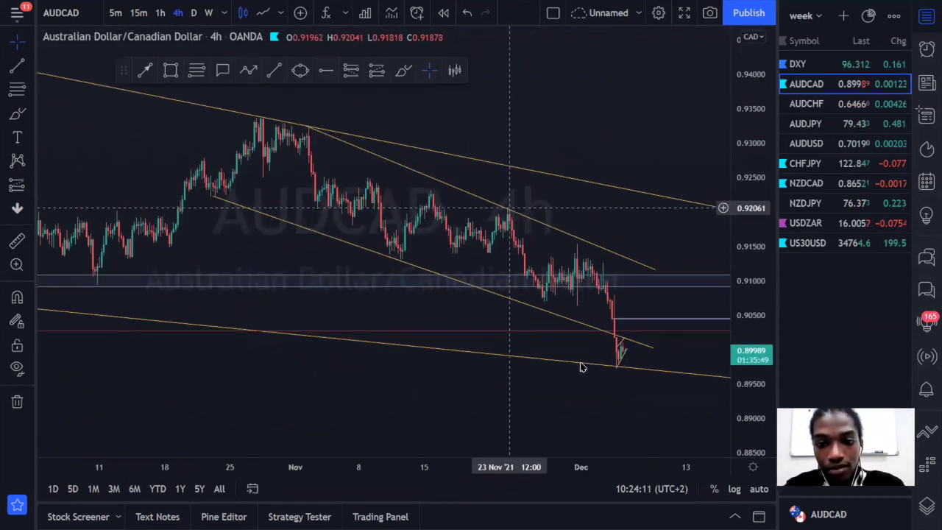
drag(604, 284, 608, 321)
drag(616, 366, 619, 371)
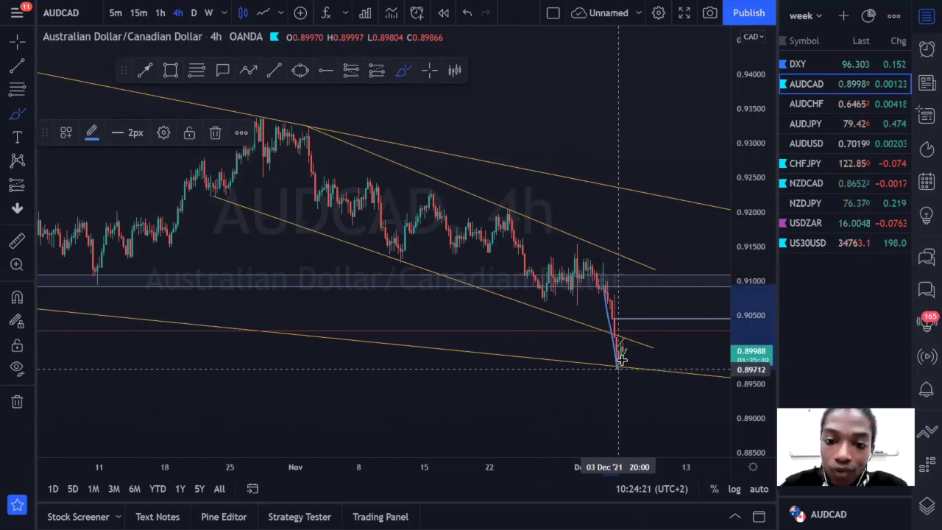
click(617, 366)
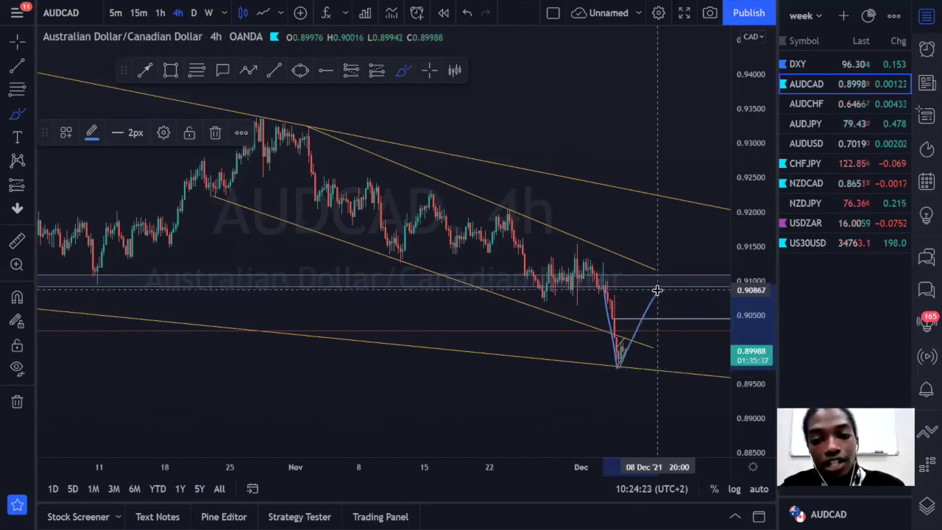
double_click(657, 292)
click(660, 346)
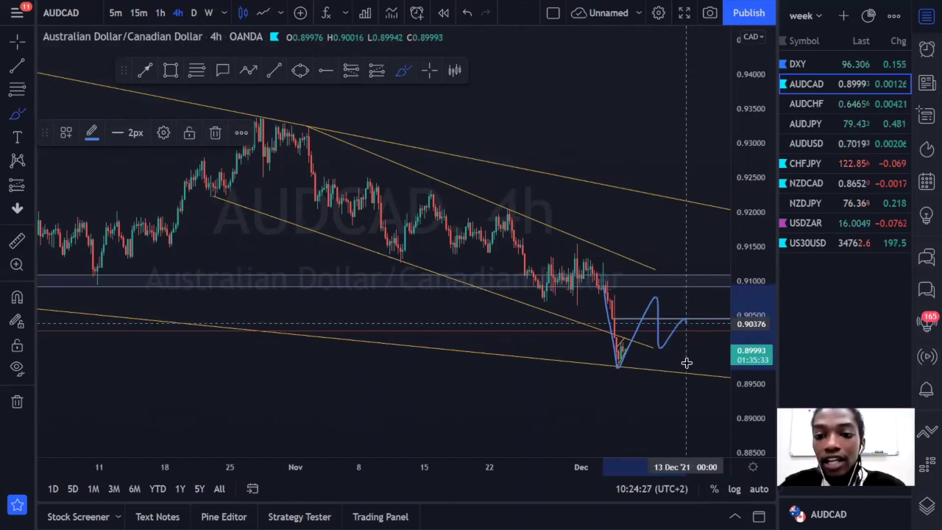
drag(718, 324, 711, 377)
click(711, 377)
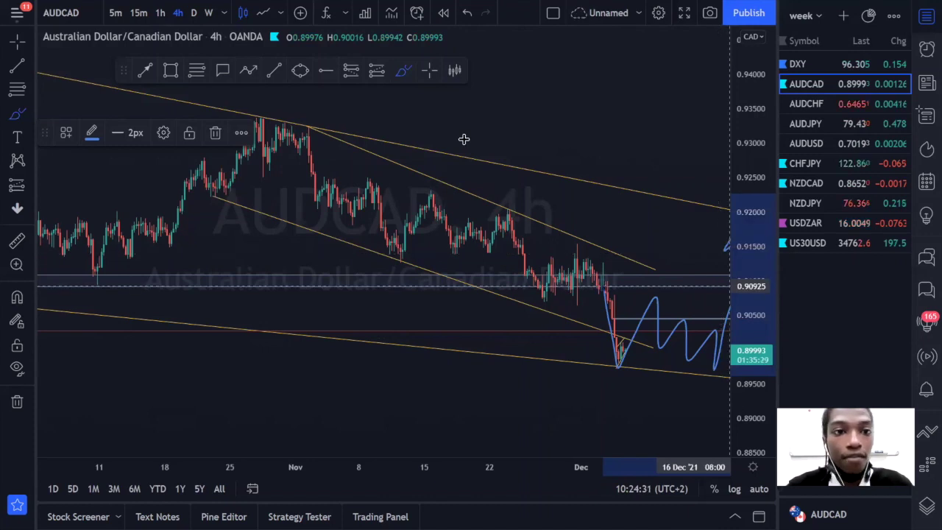
Outline the projected zigzag as a descending flag with the Brush and circle its end at the wedge's lower trendline.
drag(489, 114, 465, 115)
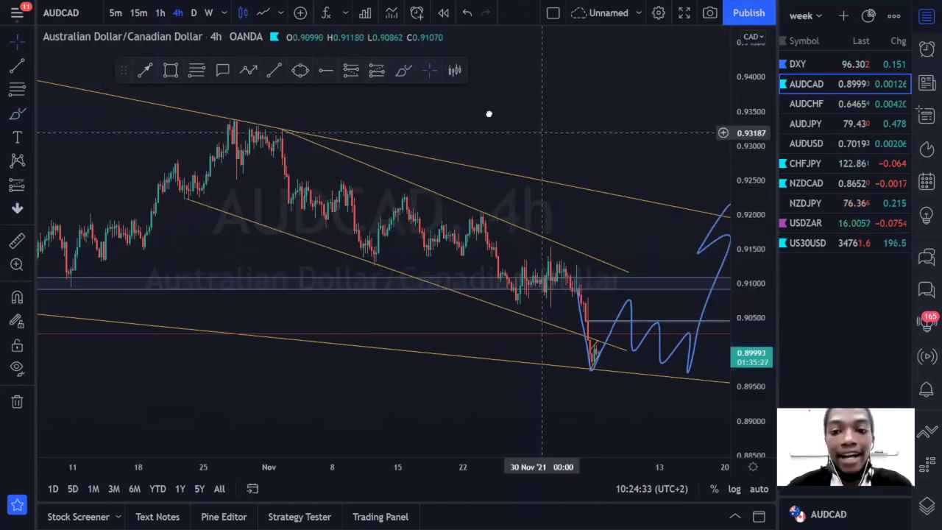
drag(645, 333, 589, 313)
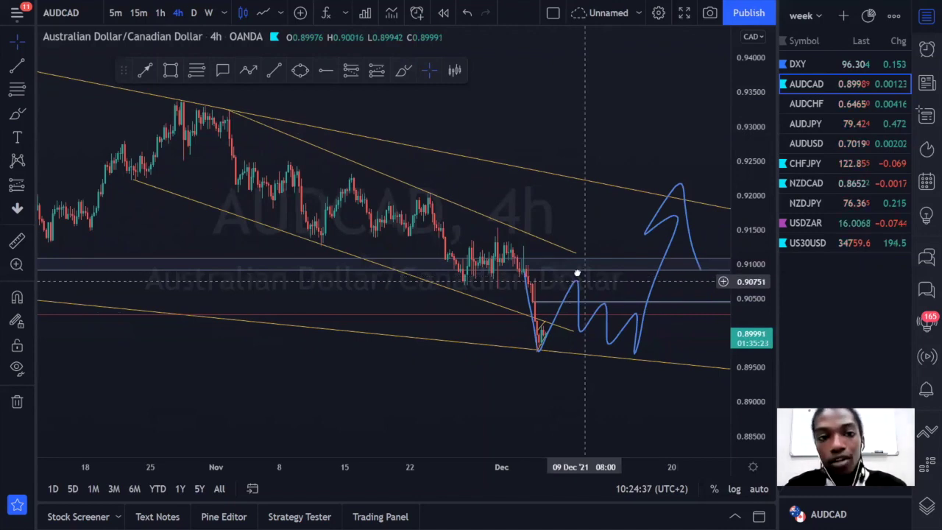
scroll(395, 82, right, 4)
click(404, 70)
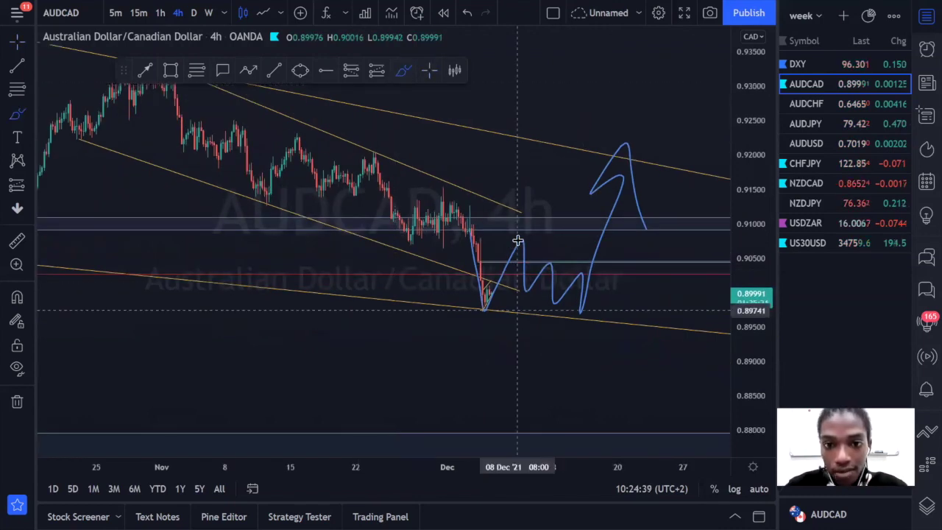
mouse_move(517, 238)
mouse_down()
mouse_move(579, 278)
mouse_move(531, 284)
mouse_move(582, 316)
mouse_up()
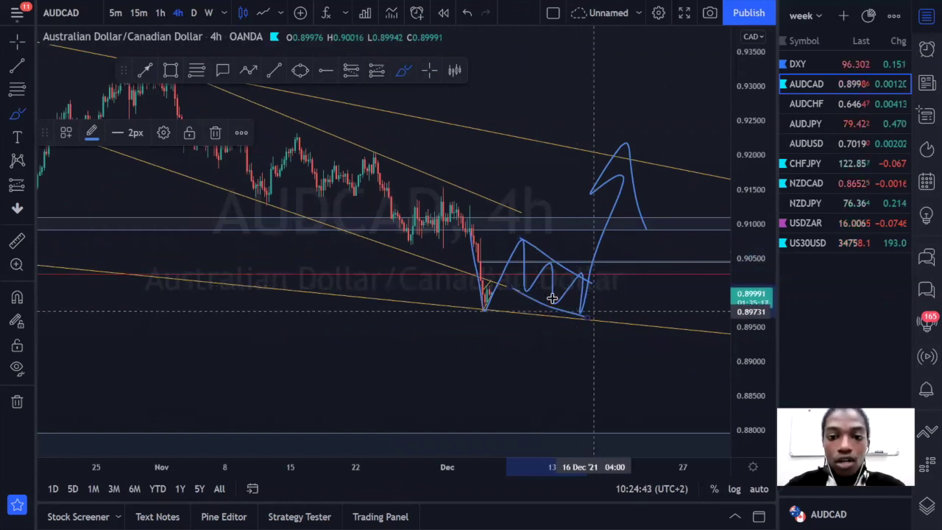
drag(599, 314, 581, 298)
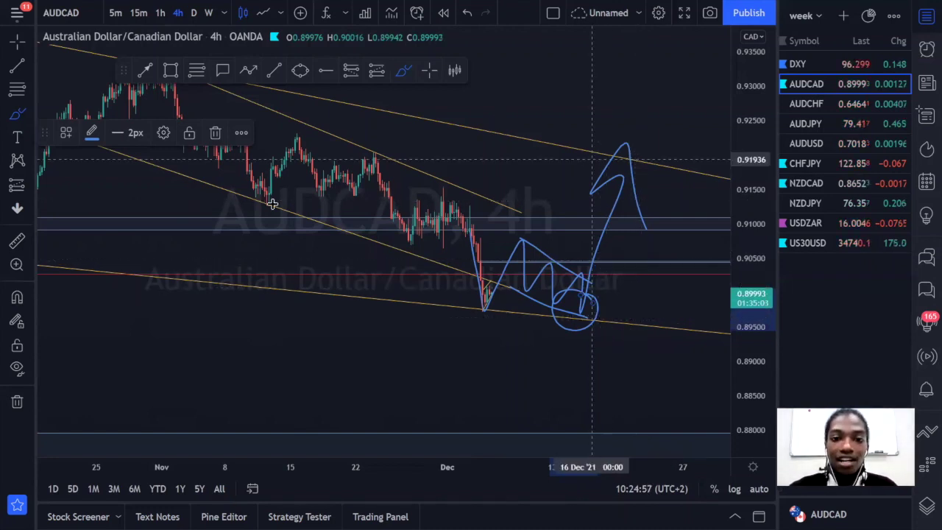
Circle the whole AUDCAD structure with the Brush and undo it, and circle the projected flag and delete that circle.
drag(469, 147, 467, 142)
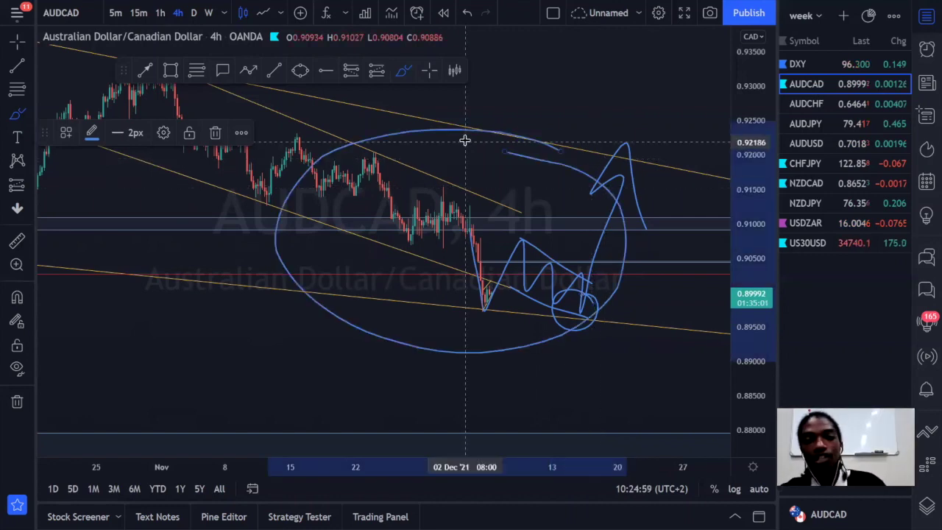
key(ctrl+z)
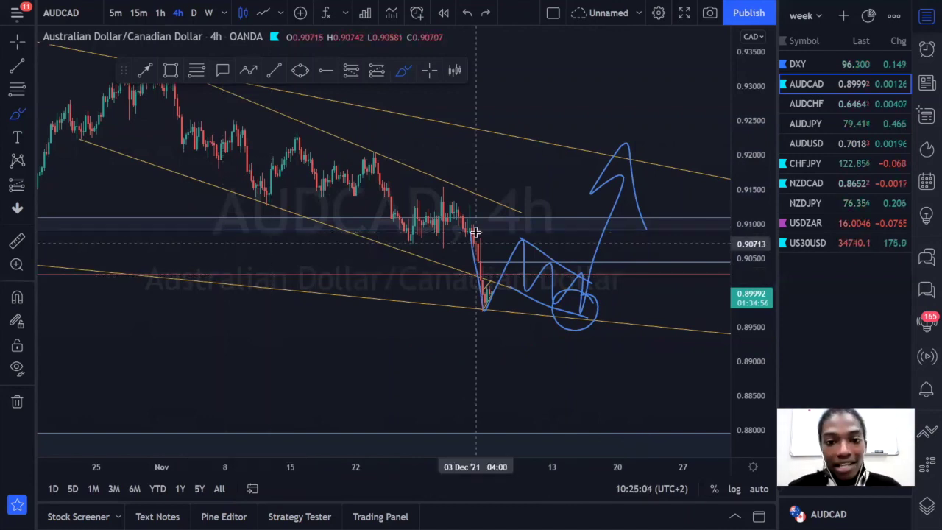
mouse_move(580, 251)
mouse_down()
mouse_move(568, 319)
mouse_move(616, 267)
mouse_move(595, 260)
mouse_up()
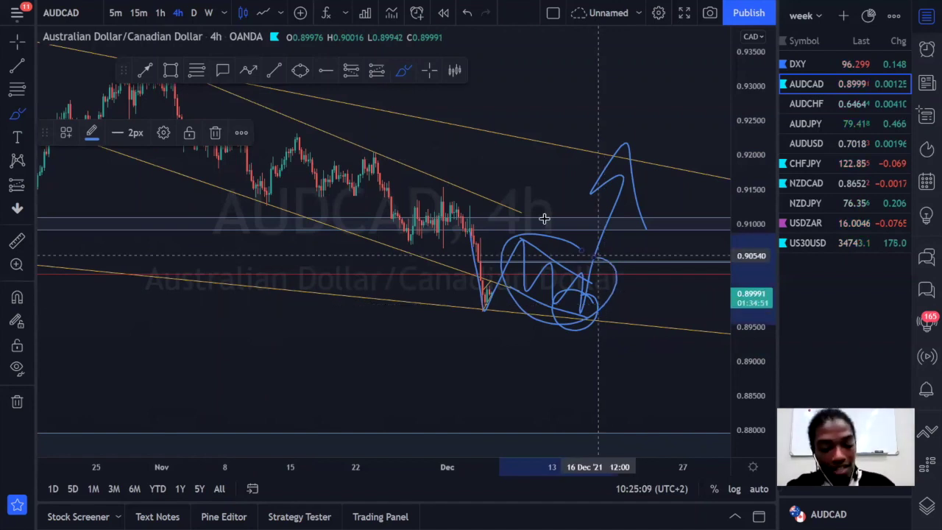
key(Delete)
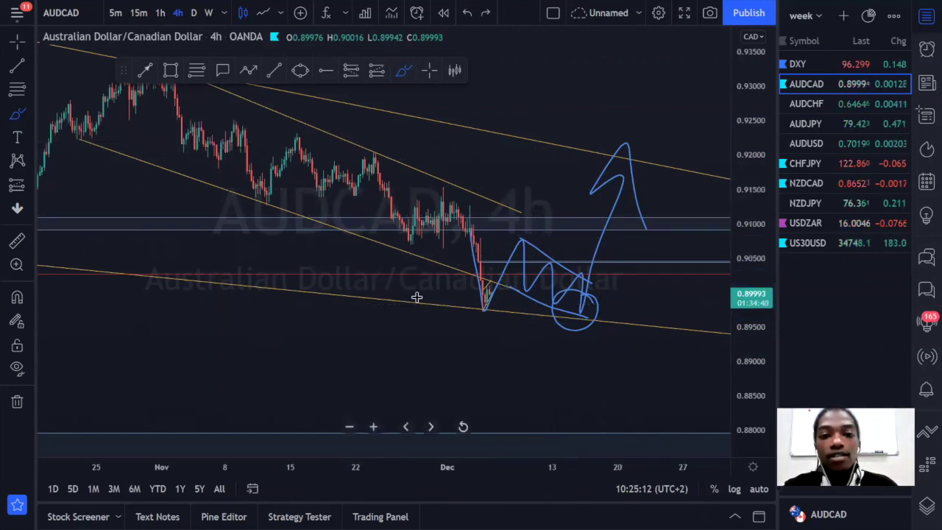
Open CHFJPY from the watchlist and switch the chart to the daily timeframe.
scroll(417, 297, down, 2)
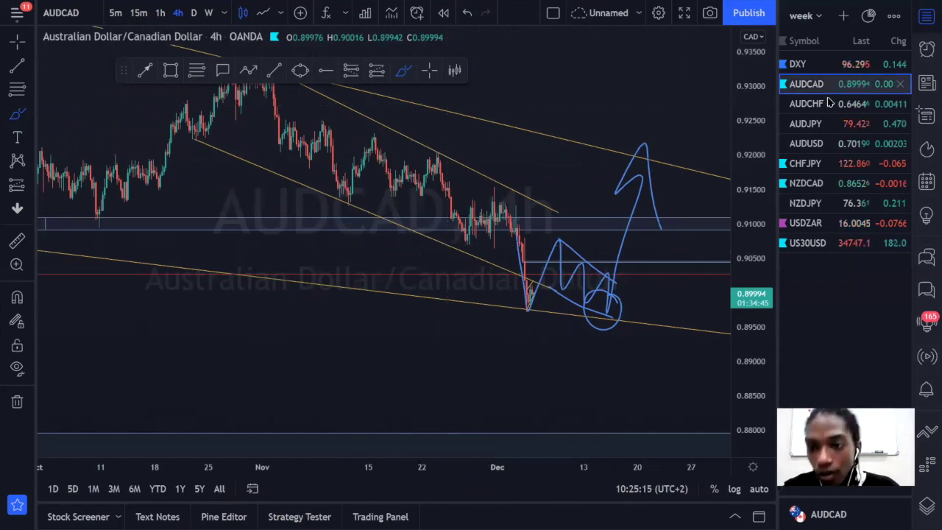
click(810, 165)
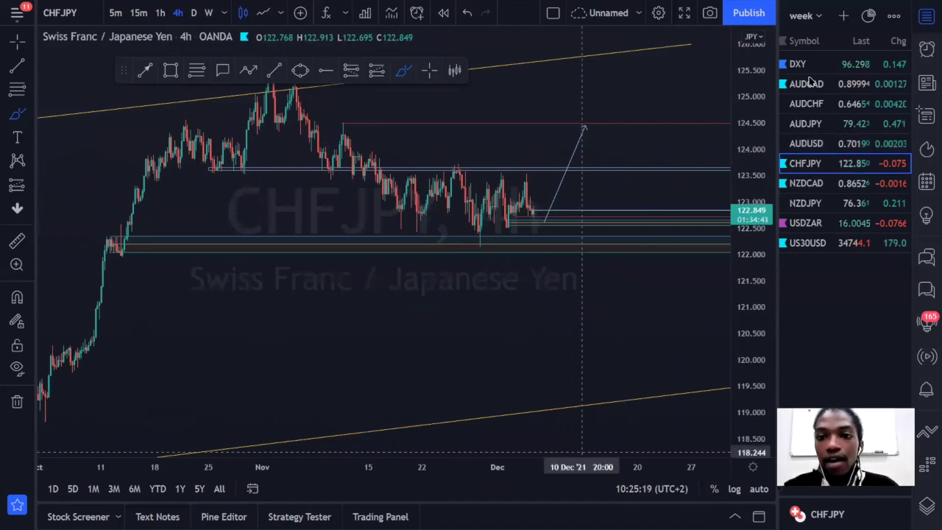
scroll(584, 320, down, 3)
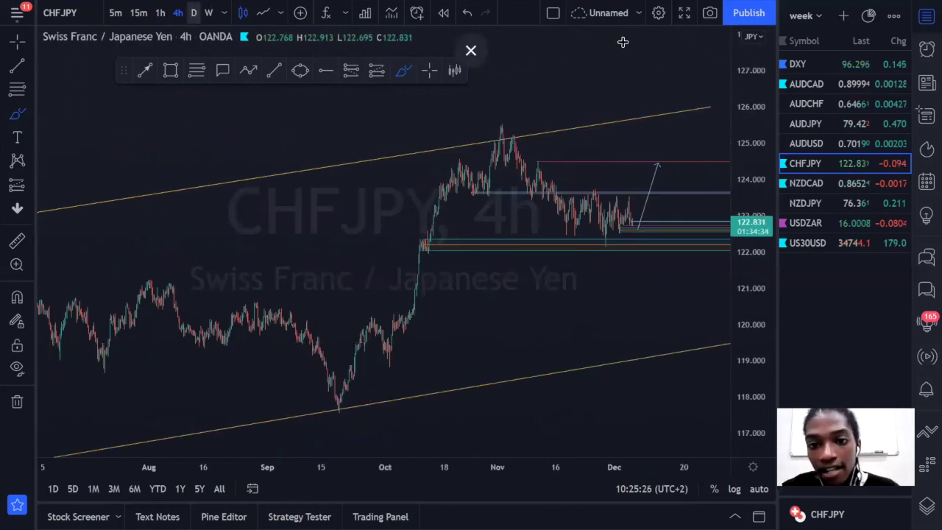
click(193, 12)
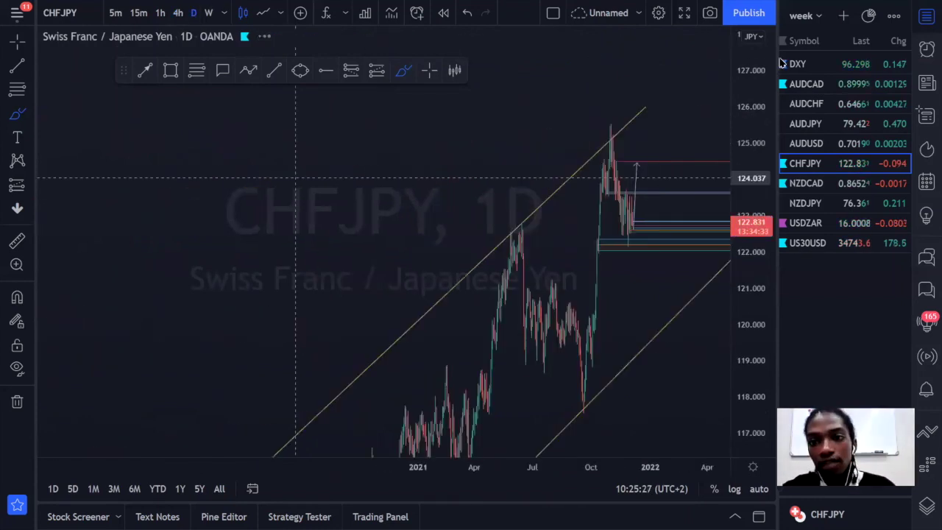
Fit the price scale to the ascending channel on CHFJPY, mark the move inside it with the Brush, and undo the stroke.
double_click(772, 359)
mouse_move(233, 374)
mouse_down()
mouse_move(494, 339)
mouse_move(623, 199)
mouse_move(673, 346)
mouse_move(649, 296)
mouse_up()
key(ctrl+z)
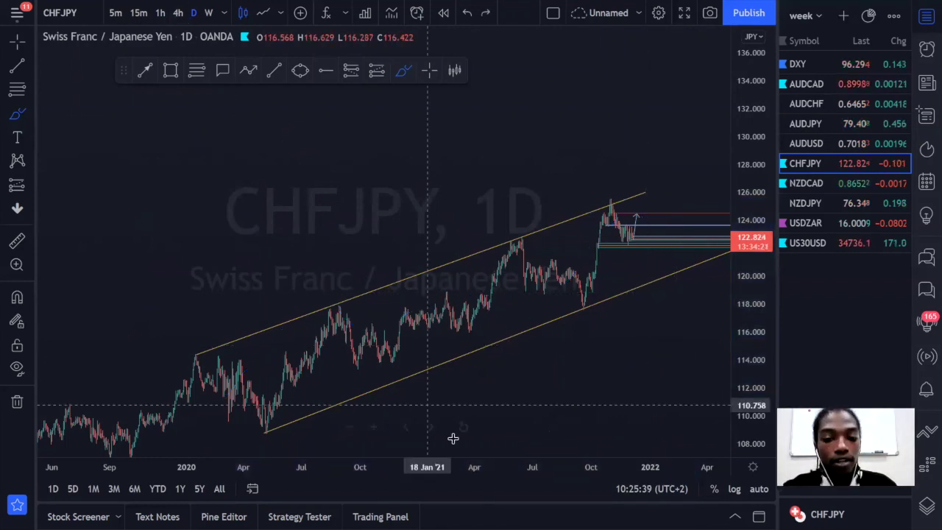
Circle the June 2021 highs, connect them to current price, and trace the swings through the September low and November high with the Brush.
scroll(515, 480, up, 3)
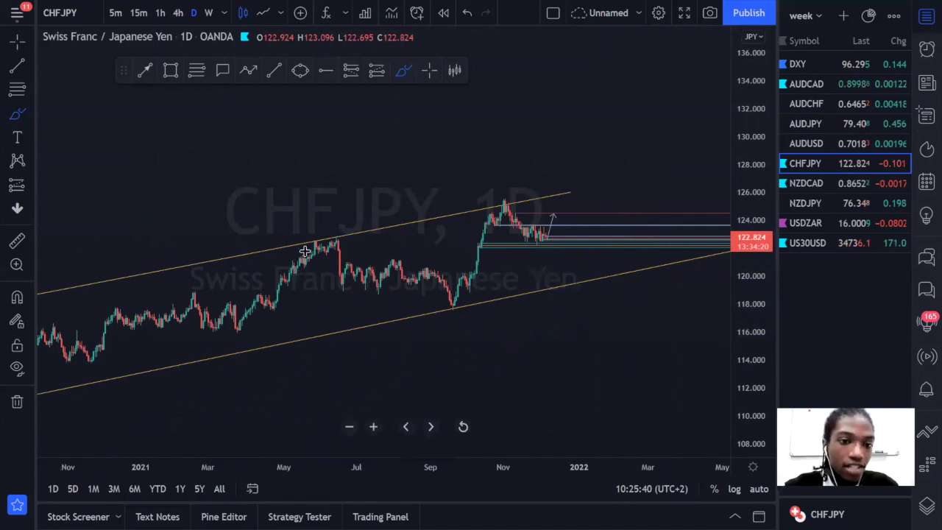
drag(221, 389, 305, 218)
mouse_move(258, 320)
mouse_down()
mouse_move(347, 221)
mouse_move(322, 231)
mouse_move(541, 240)
mouse_up()
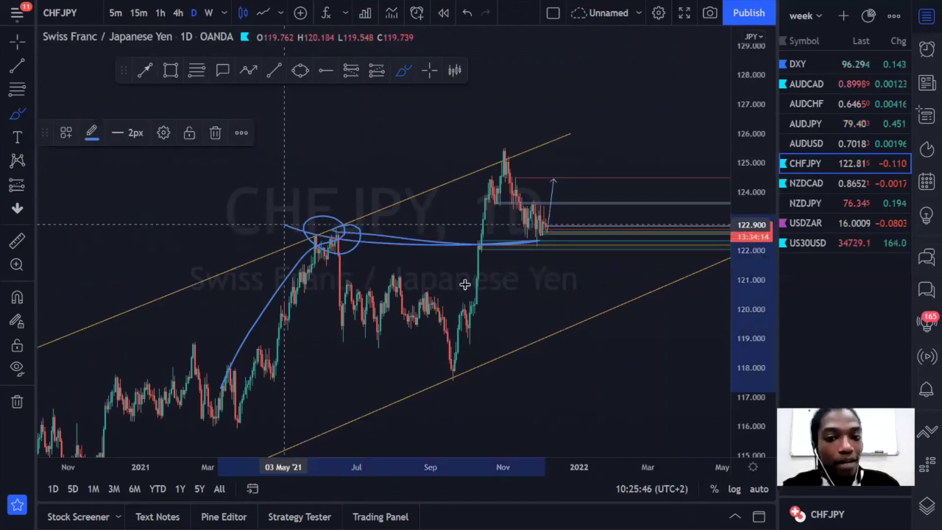
drag(335, 239, 435, 377)
drag(502, 142, 515, 221)
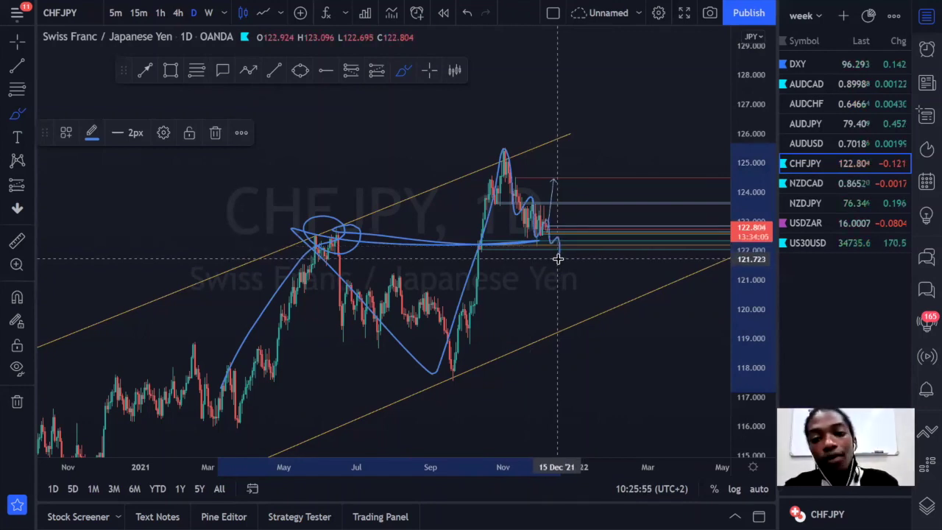
Extend the Brush path with a projected rally from about 121.9 to above the channel's upper line, and undo the daily chart strokes.
drag(558, 258, 624, 143)
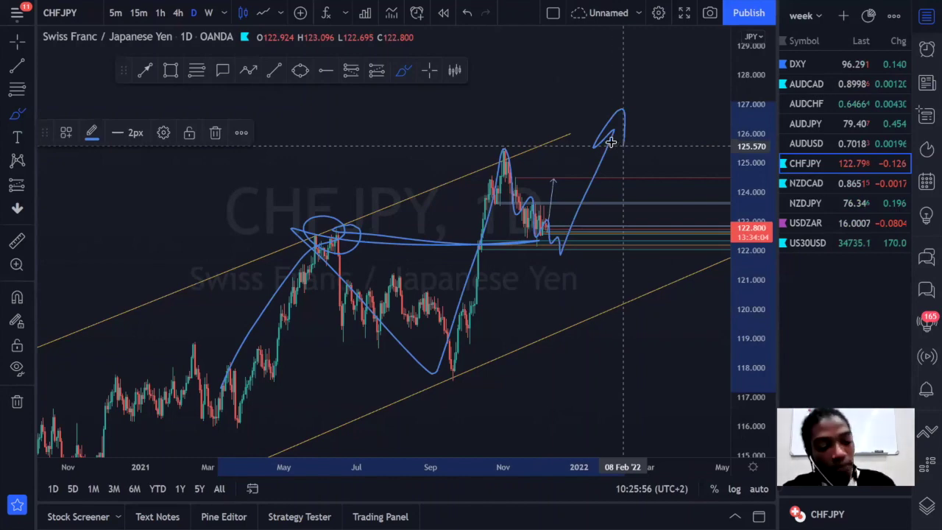
key(ctrl+z)
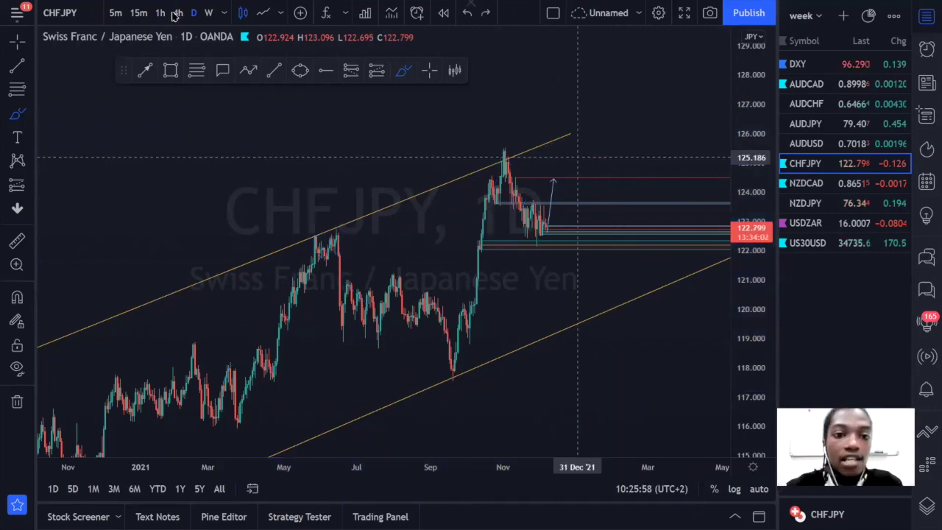
Switch CHFJPY to the 4-hour timeframe, and circle the mid-October consolidation with the Brush and undo it.
click(177, 14)
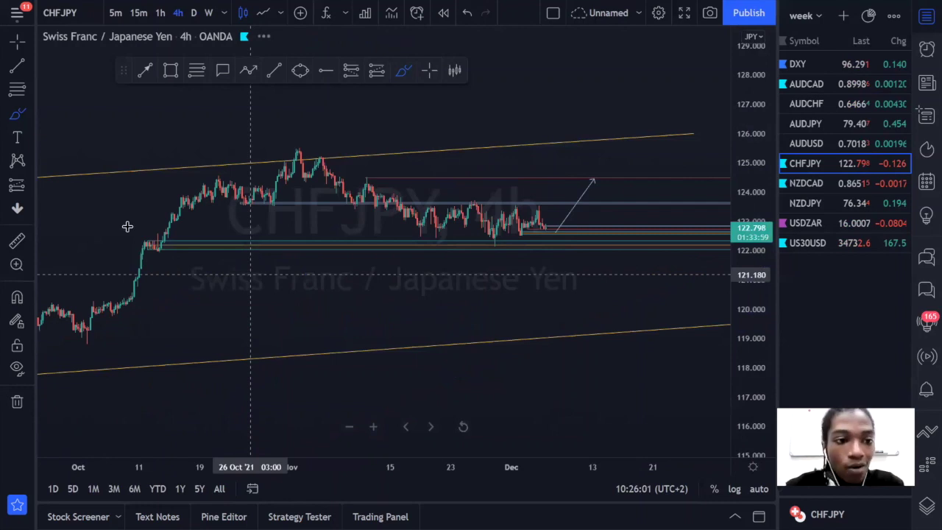
drag(184, 243, 156, 226)
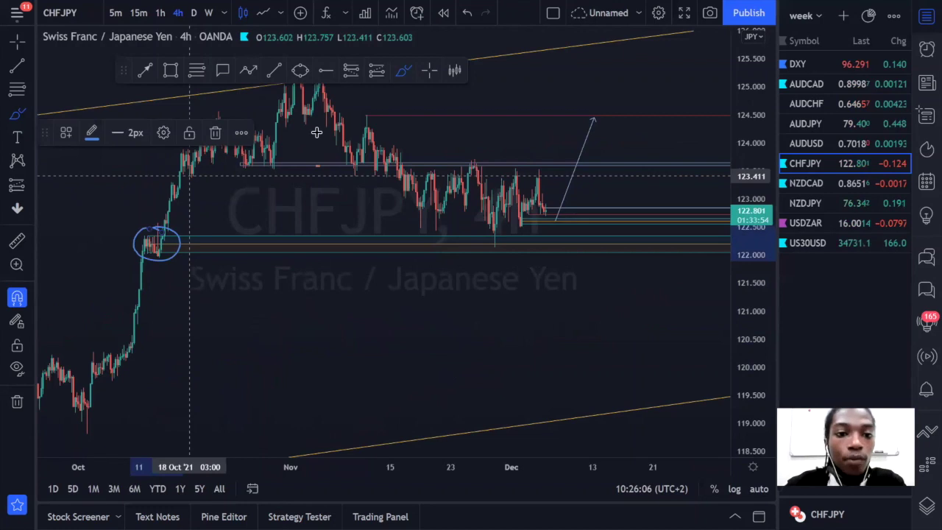
key(ctrl+z)
Trace the stepwise decline from early November to the late-November low with the Brush, and undo the stroke.
mouse_move(281, 141)
mouse_down()
mouse_move(435, 162)
mouse_move(493, 237)
mouse_move(502, 213)
mouse_move(536, 224)
mouse_up()
key(ctrl+y)
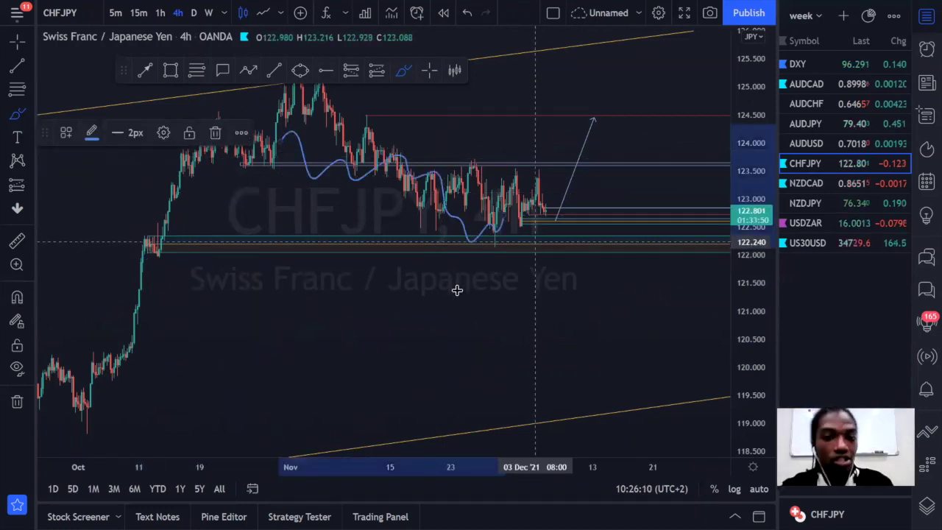
key(ctrl+z)
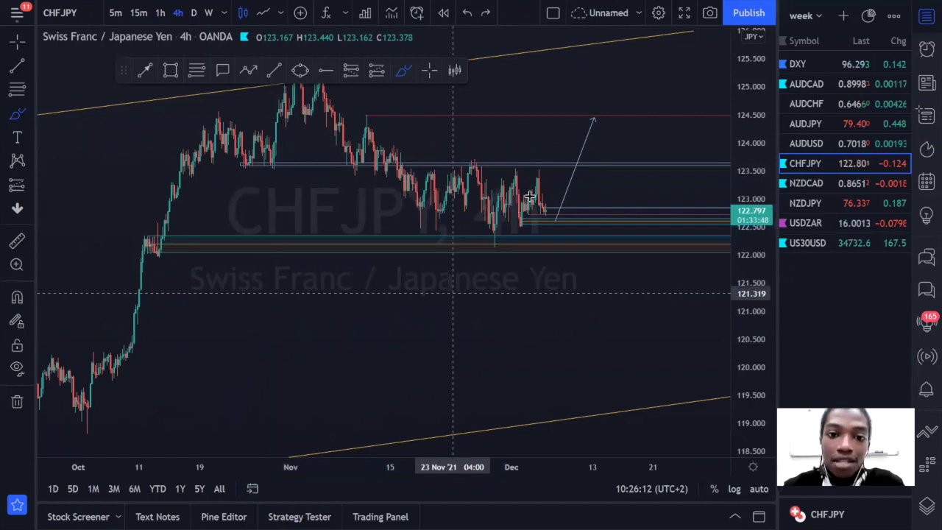
Outline the sideways range from mid-November to early December with the Brush, and undo the outline.
drag(550, 163, 402, 154)
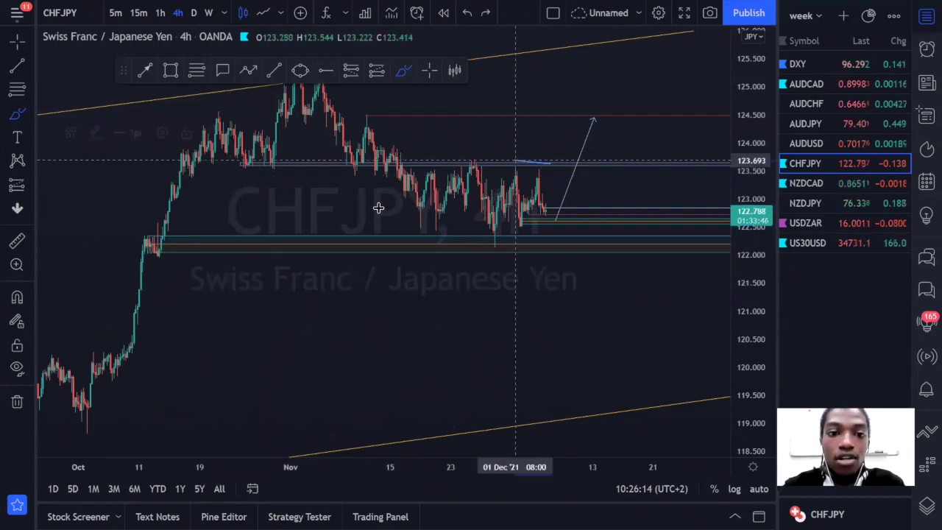
drag(378, 208, 521, 233)
key(ctrl+y)
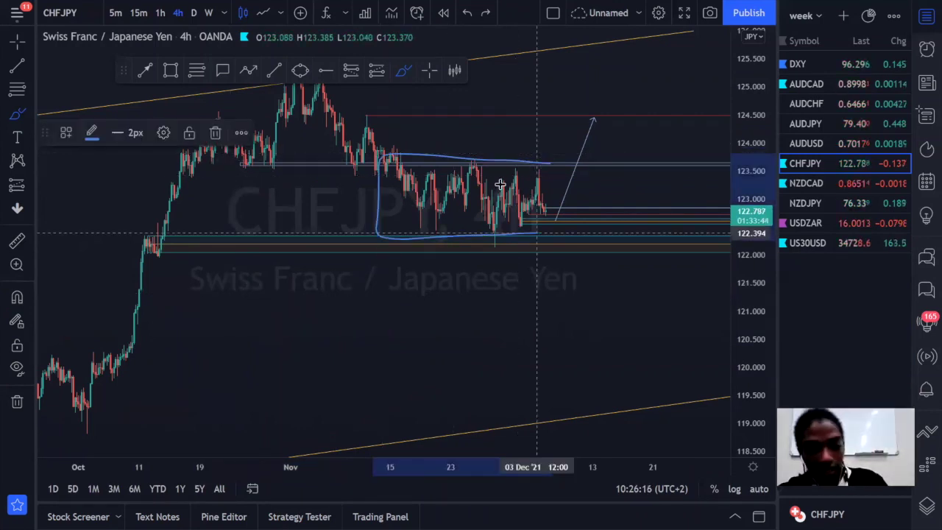
key(ctrl+z)
Mark the late-October lows, the mid-November break and retest, and the drop to the lower zone with the Brush, and undo the strokes.
mouse_move(228, 124)
mouse_down()
mouse_move(278, 141)
mouse_move(284, 125)
mouse_up()
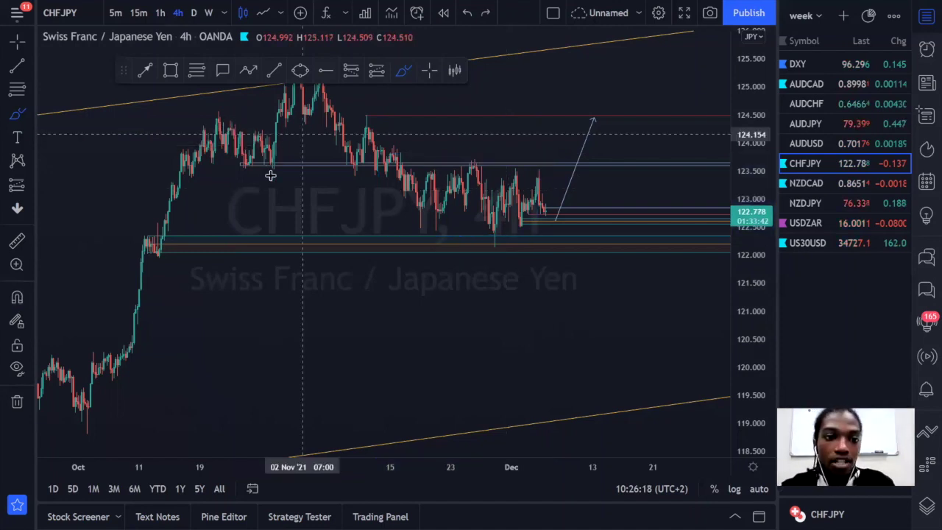
mouse_move(265, 167)
mouse_down()
mouse_move(395, 166)
mouse_move(345, 164)
mouse_up()
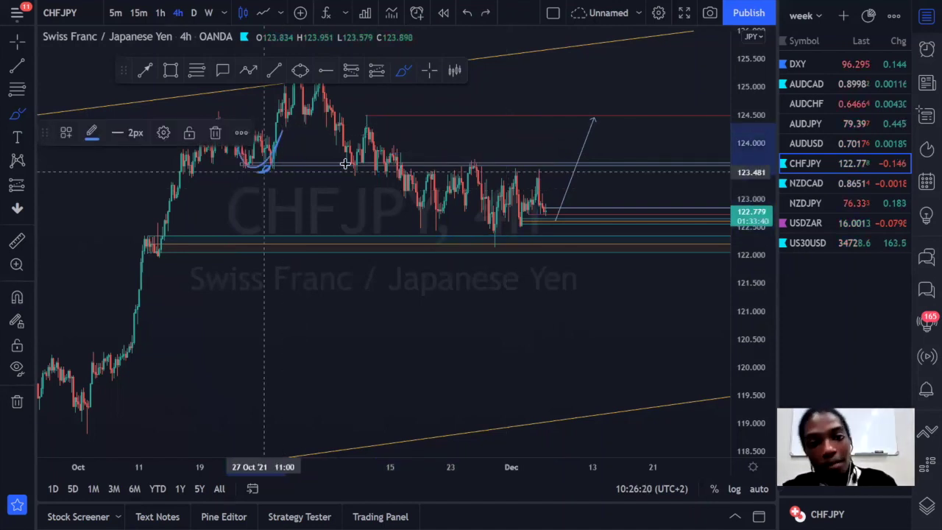
mouse_move(418, 215)
mouse_down()
mouse_move(442, 161)
mouse_move(424, 157)
mouse_move(437, 158)
mouse_up()
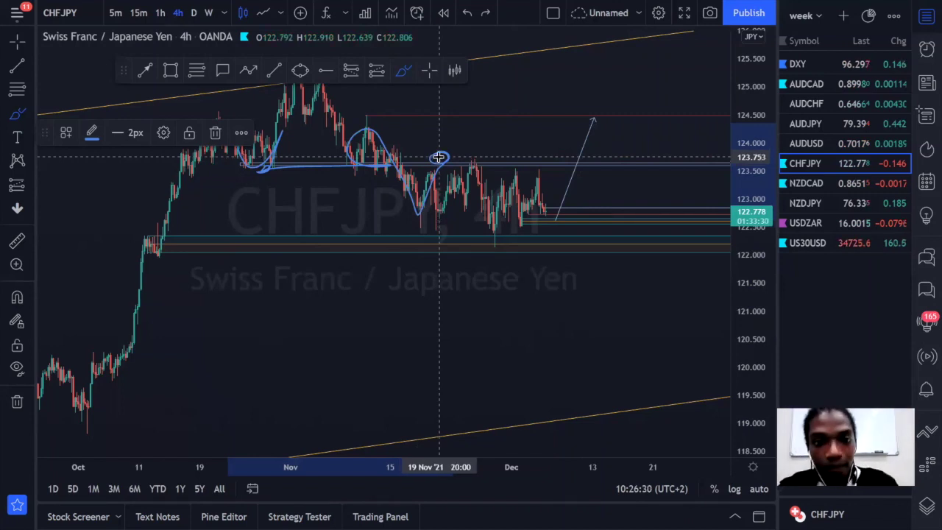
mouse_move(438, 157)
mouse_down()
mouse_move(475, 243)
mouse_move(451, 226)
mouse_move(443, 234)
mouse_move(586, 233)
mouse_up()
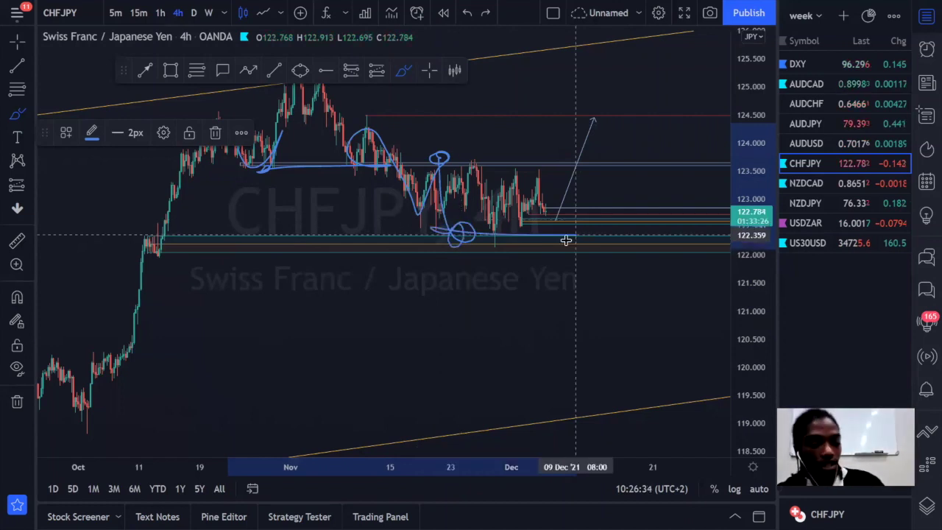
key(ctrl+z)
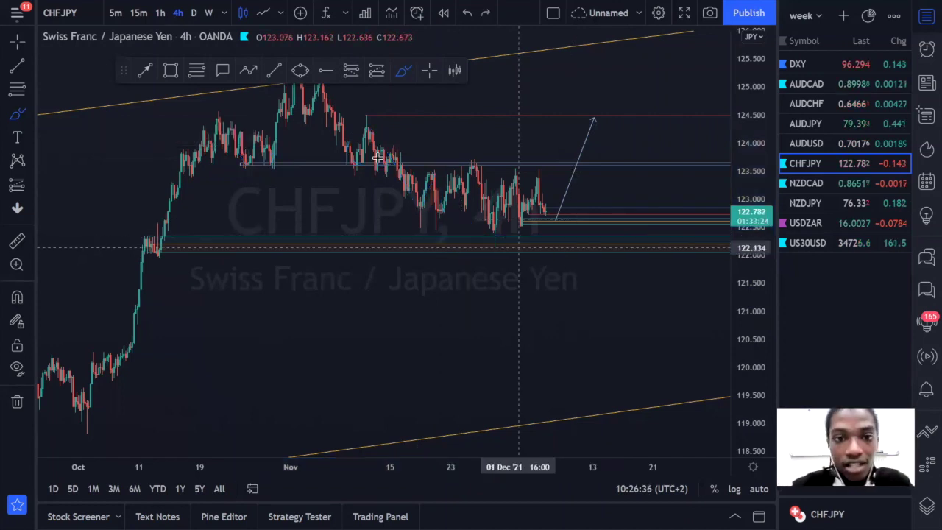
Brush one line above the range near 123.9 and another through the lower zone near 122.2, and undo both.
key(ctrl+y)
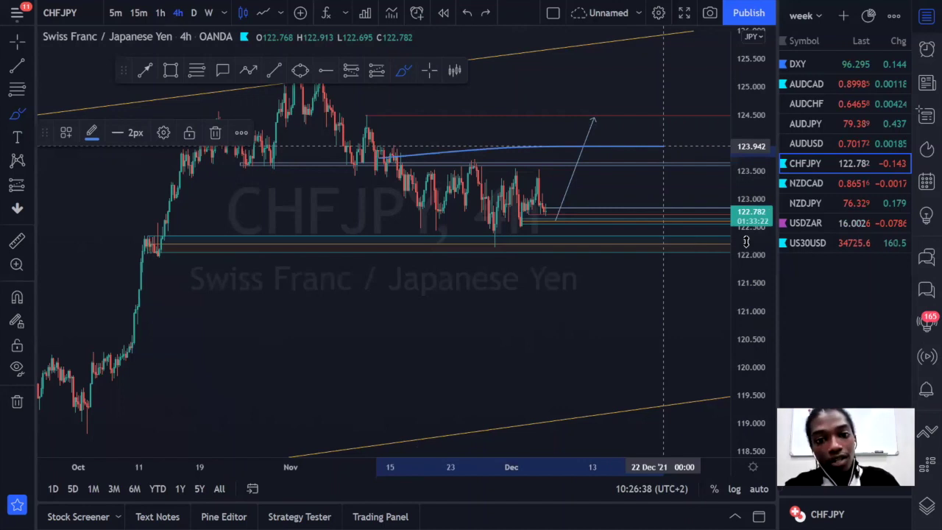
drag(367, 241, 728, 241)
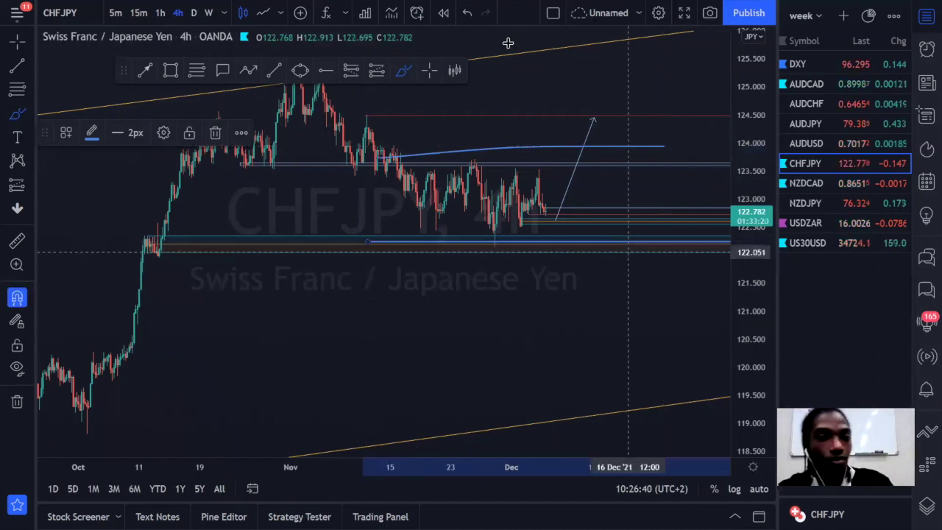
key(ctrl+z)
key(ctrl+z)
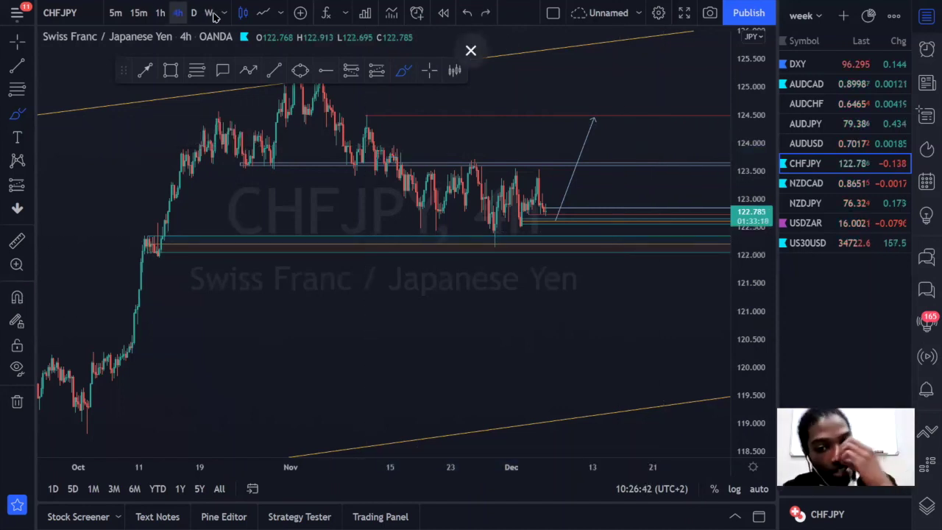
Switch the chart to the 60-minute timeframe, and mark the rising lows and recent highs with the Brush and undo the marks.
text(60)
key(Return)
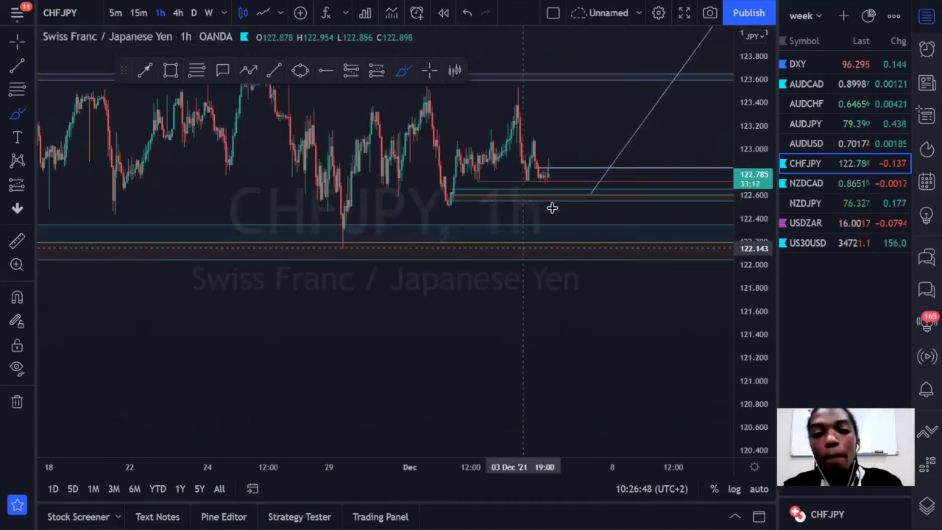
drag(546, 207, 488, 202)
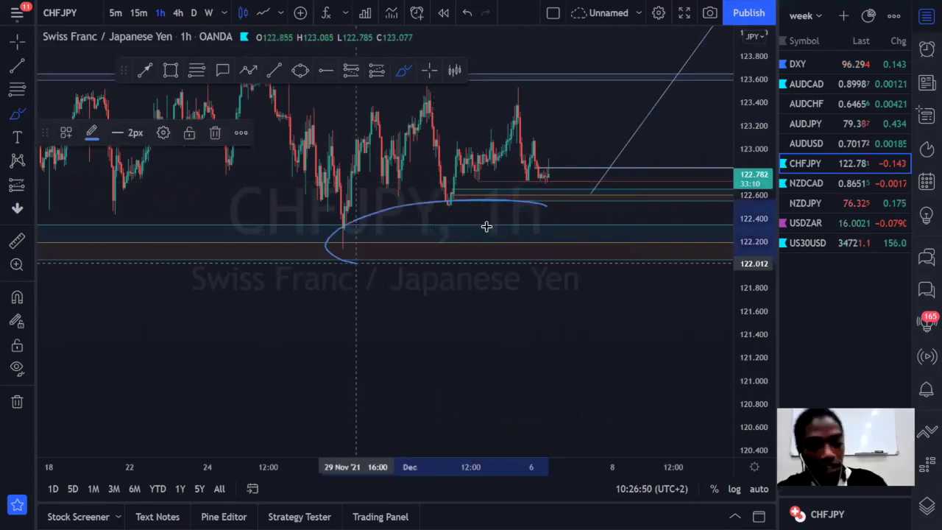
key(ctrl+z)
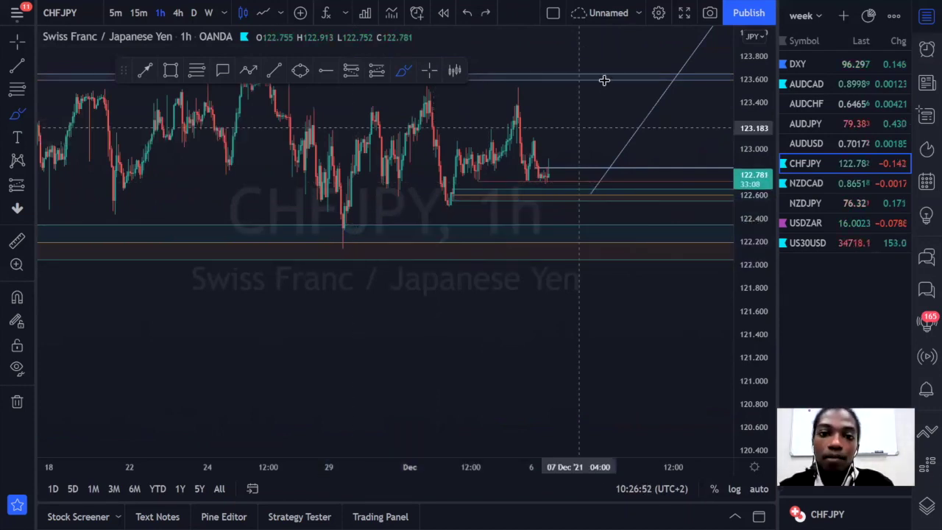
drag(480, 86, 589, 91)
key(ctrl+z)
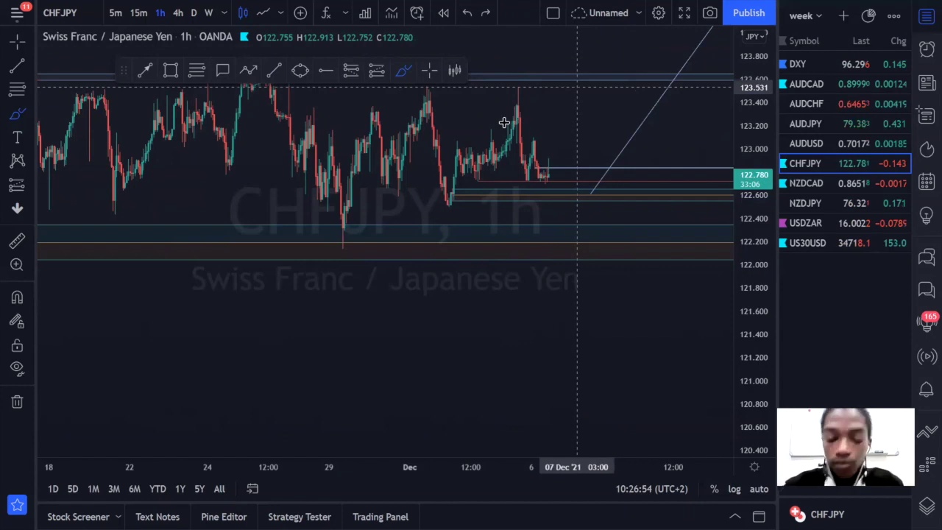
Sketch a swing up, a pullback circled around 2 December, and a two-leg rally with the Brush, and delete the drawing.
mouse_move(265, 302)
mouse_down()
mouse_move(438, 242)
mouse_move(452, 221)
mouse_move(455, 238)
mouse_up()
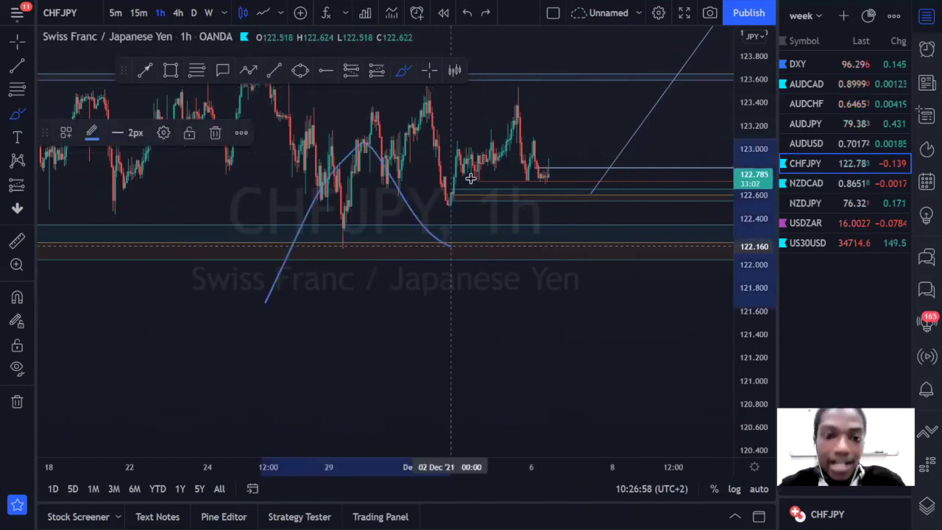
key(ctrl+y)
key(ctrl+y)
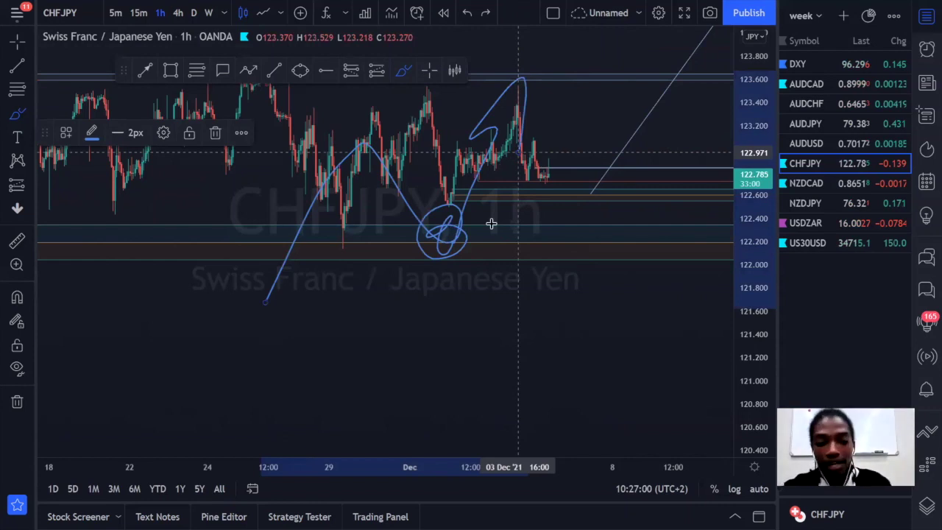
key(Delete)
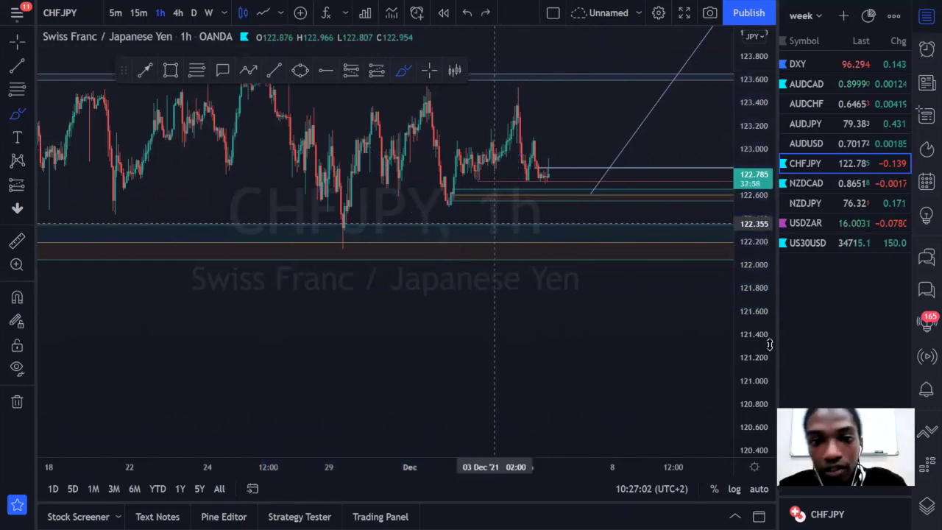
Circle the 2 December low at the red line, circle the current price with a projected rise, and undo both Brush markings.
drag(769, 345, 769, 313)
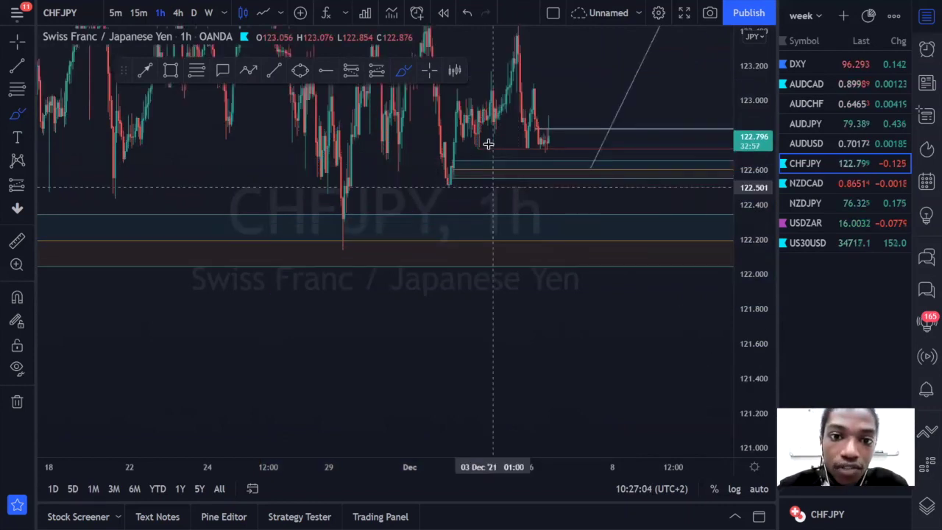
drag(487, 143, 479, 140)
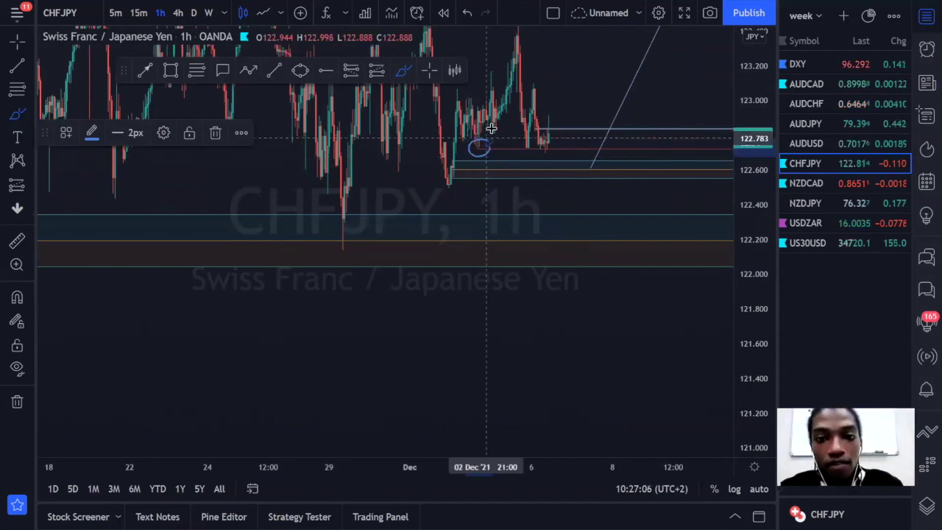
key(ctrl+z)
drag(557, 153, 565, 41)
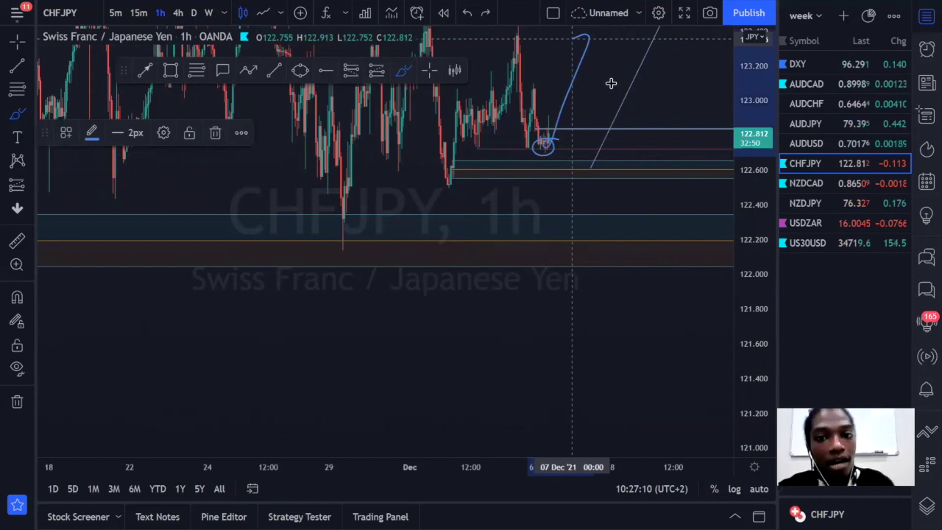
key(ctrl+z)
Circle the early December low that starts the 122.6 zone, mark along that zone with the Brush, and undo the strokes.
mouse_move(427, 154)
mouse_down()
mouse_move(463, 195)
mouse_move(448, 151)
mouse_move(462, 157)
mouse_up()
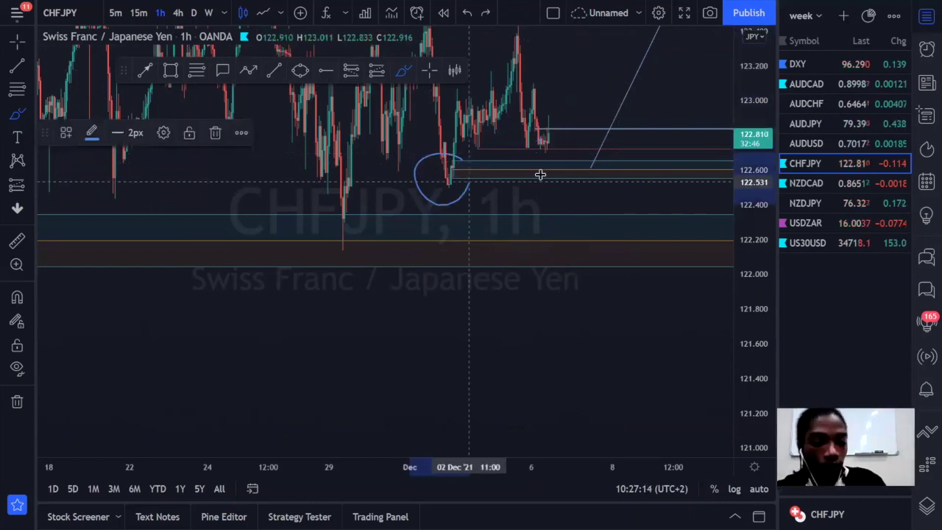
drag(540, 174, 406, 172)
key(ctrl+z)
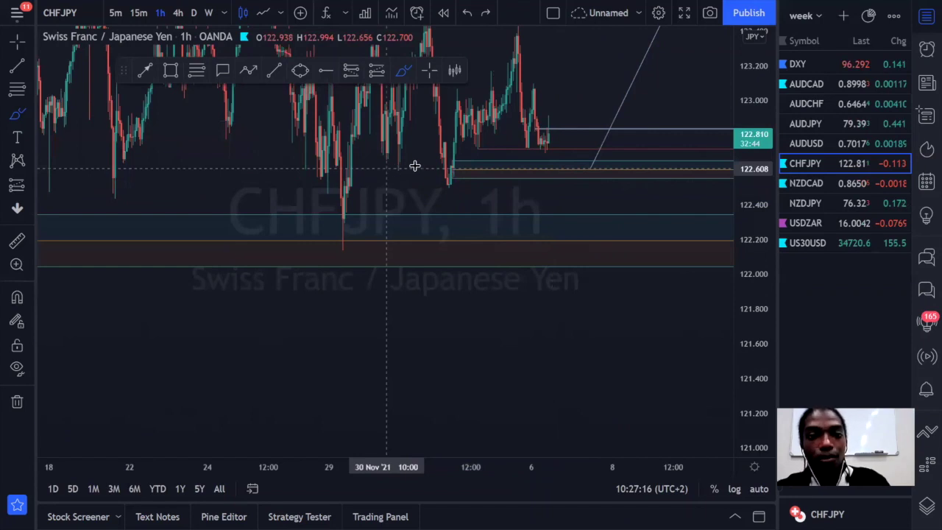
Sketch a bounce, a circled retest of the 122.6 zone and a two-leg rally with the Brush, and undo the strokes.
mouse_move(421, 165)
mouse_down()
mouse_move(396, 168)
mouse_move(474, 124)
mouse_move(507, 187)
mouse_up()
key(ctrl+z)
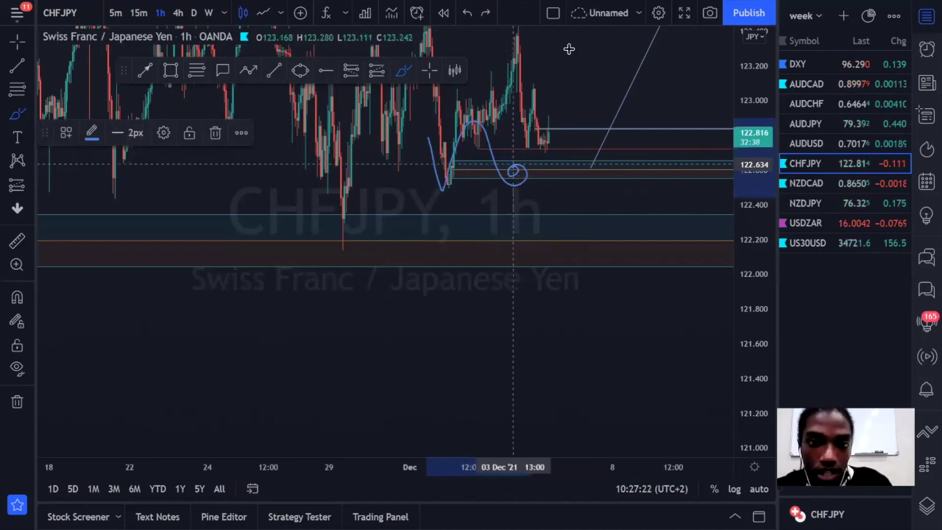
mouse_move(568, 97)
mouse_down()
mouse_move(546, 116)
mouse_move(535, 109)
mouse_up()
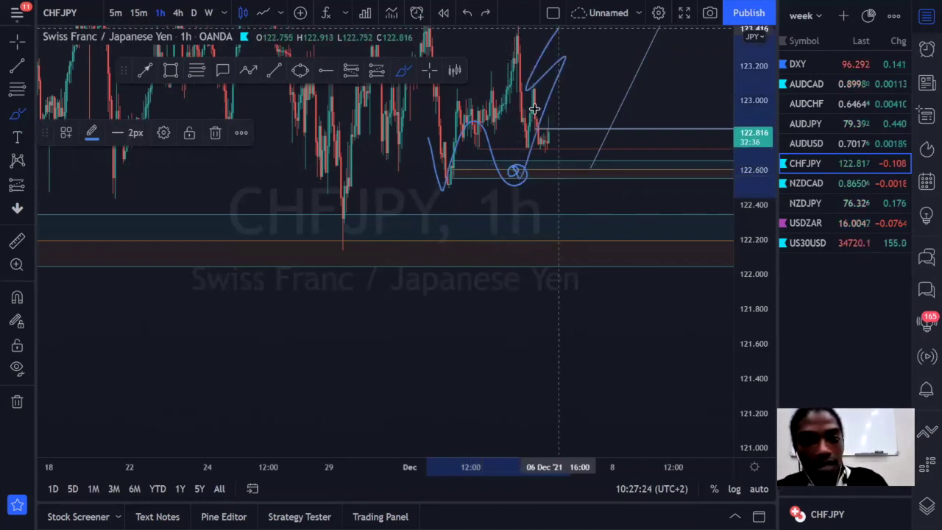
key(ctrl+z)
key(ctrl+z)
key(ctrl+z)
key(ctrl+z)
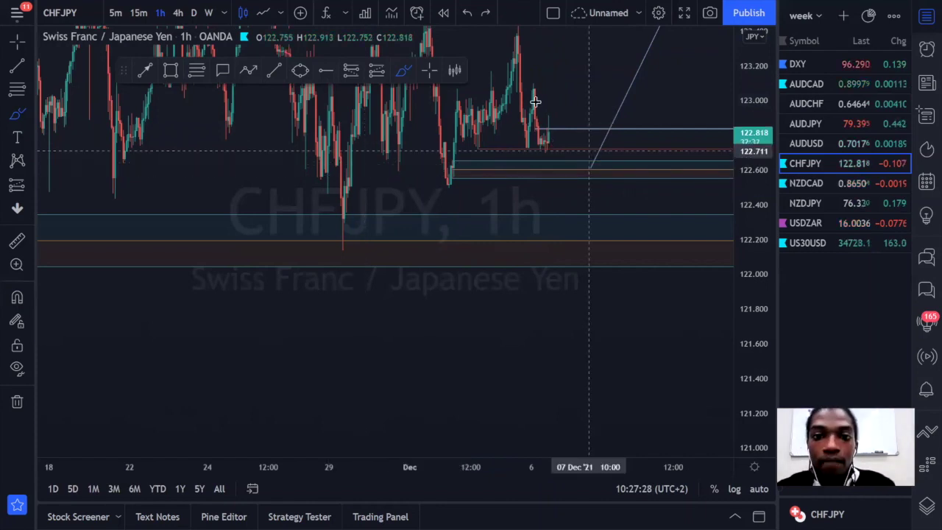
Sketch a falling wedge from the 3 December high into the 122.6 zone and a projected breakout rally with the Brush.
mouse_move(511, 39)
mouse_down()
mouse_move(525, 147)
mouse_move(542, 88)
mouse_move(548, 161)
mouse_move(573, 153)
mouse_up()
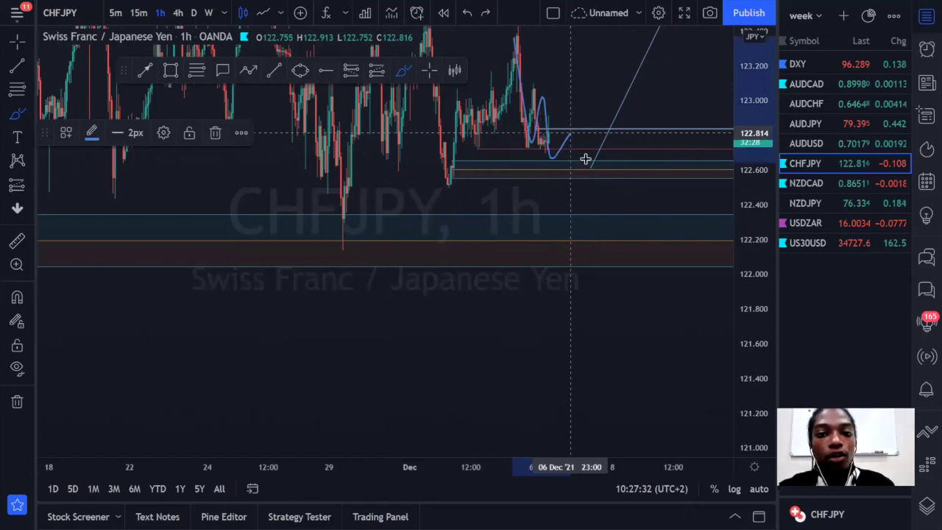
mouse_move(636, 52)
mouse_down()
mouse_move(610, 88)
mouse_move(638, 28)
mouse_up()
drag(543, 103, 581, 135)
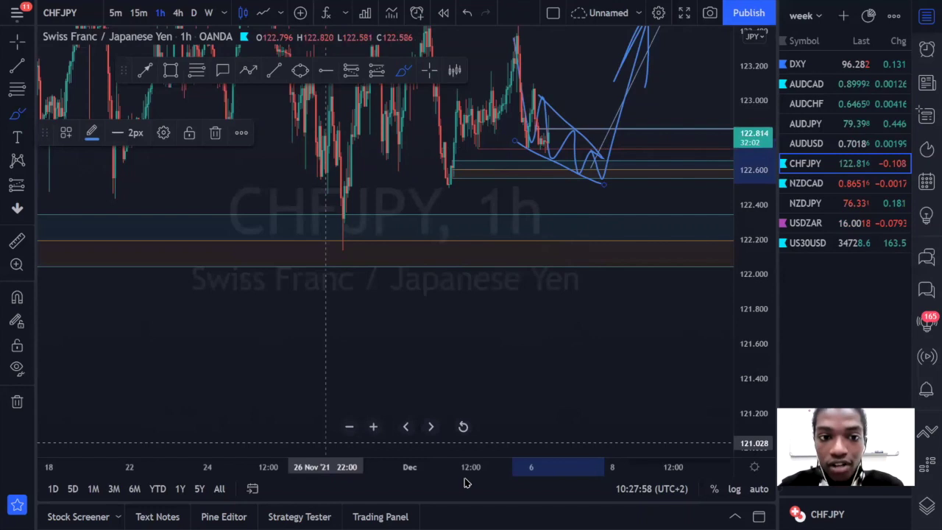
Open NZDCAD from the watchlist on the daily timeframe.
drag(468, 471, 794, 232)
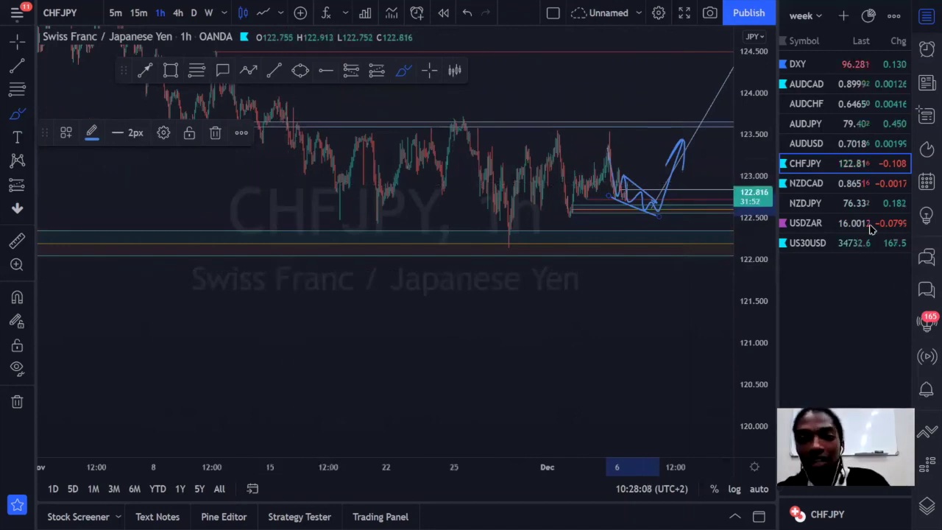
click(822, 183)
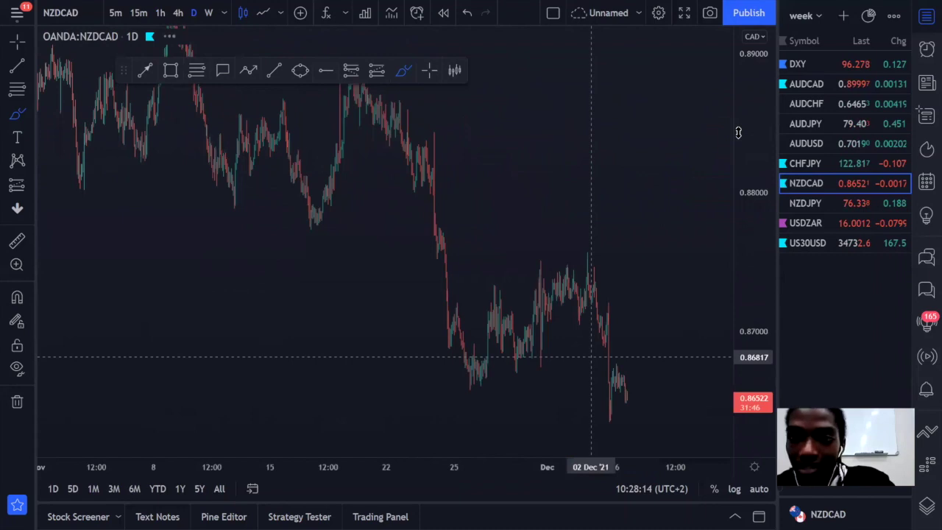
Trace the declining swings from the early-2021 peak to the current price with the Brush, and undo the stroke.
drag(743, 333, 731, 426)
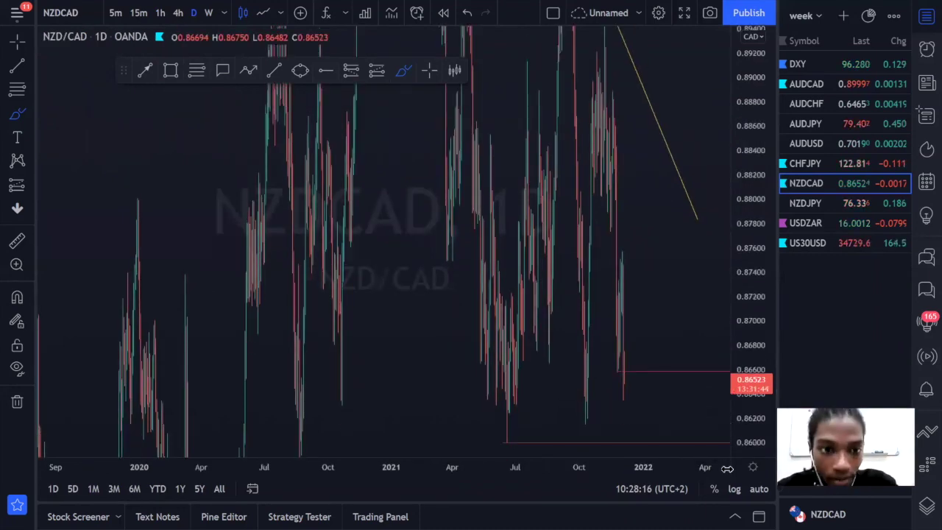
drag(727, 469, 722, 469)
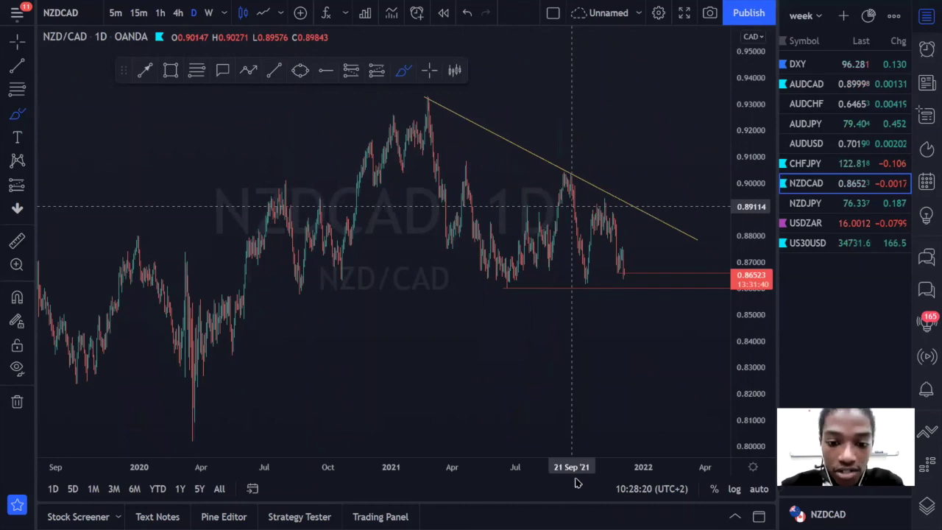
scroll(352, 131, up, 2)
mouse_move(348, 130)
mouse_down()
mouse_move(346, 141)
mouse_move(431, 191)
mouse_move(435, 221)
mouse_up()
drag(599, 249, 614, 256)
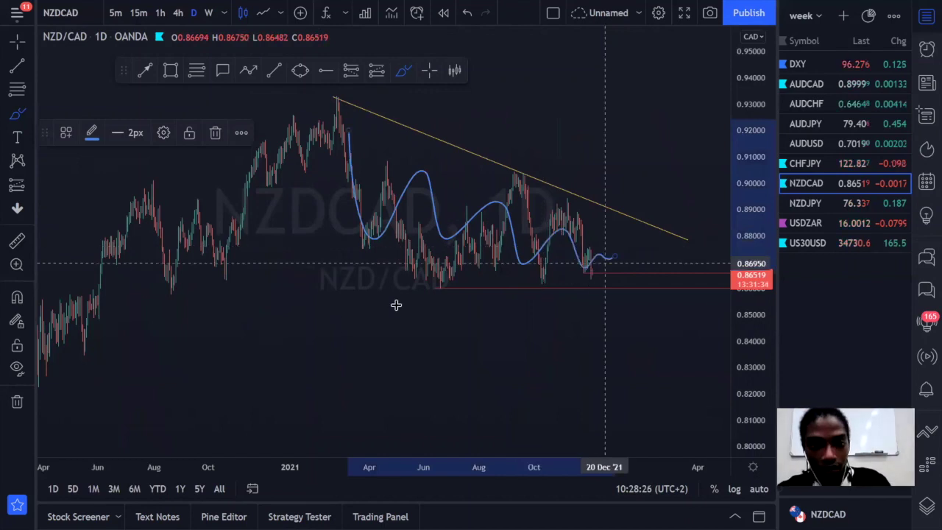
key(ctrl+z)
Mark the repeated lows near the 0.86 support and trace the descending yellow trendline with the Brush, undoing each stroke.
mouse_move(438, 285)
mouse_down()
mouse_move(561, 296)
mouse_move(611, 289)
mouse_up()
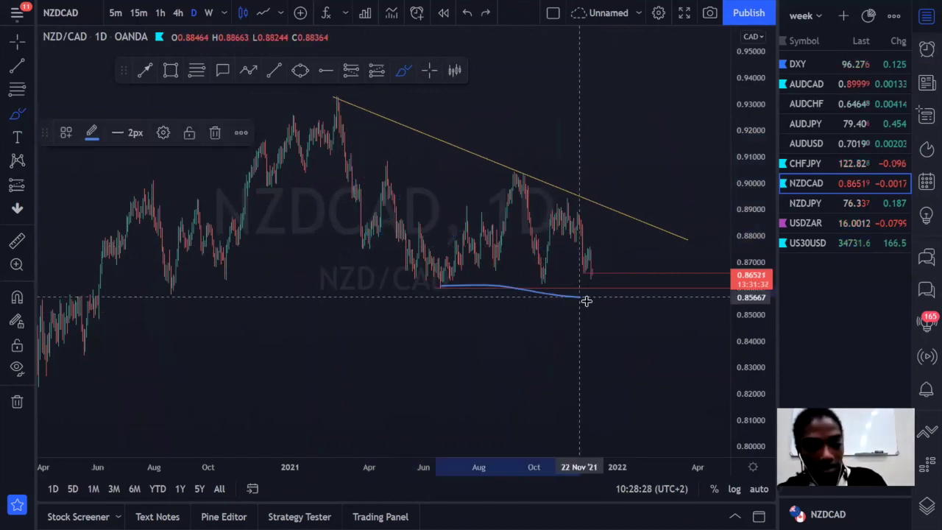
key(ctrl+z)
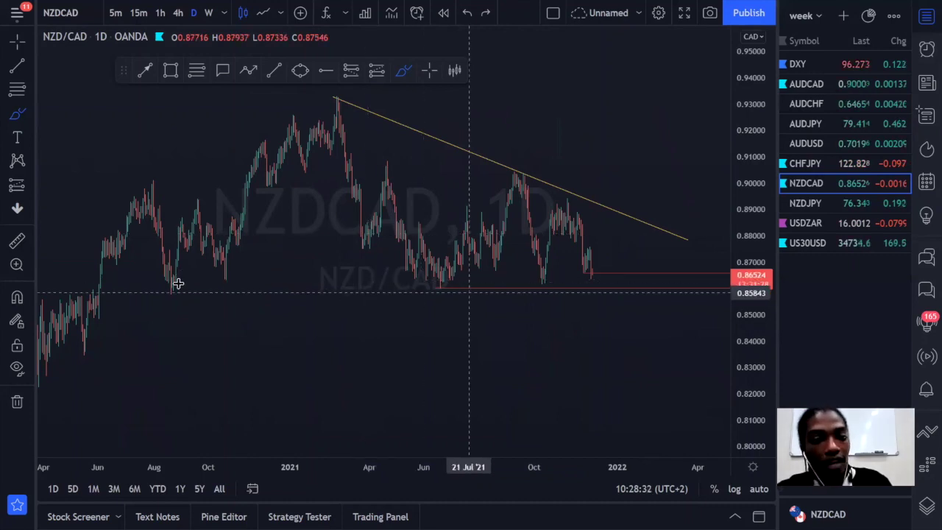
mouse_move(181, 281)
mouse_down()
mouse_move(171, 299)
mouse_move(528, 290)
mouse_move(523, 278)
mouse_up()
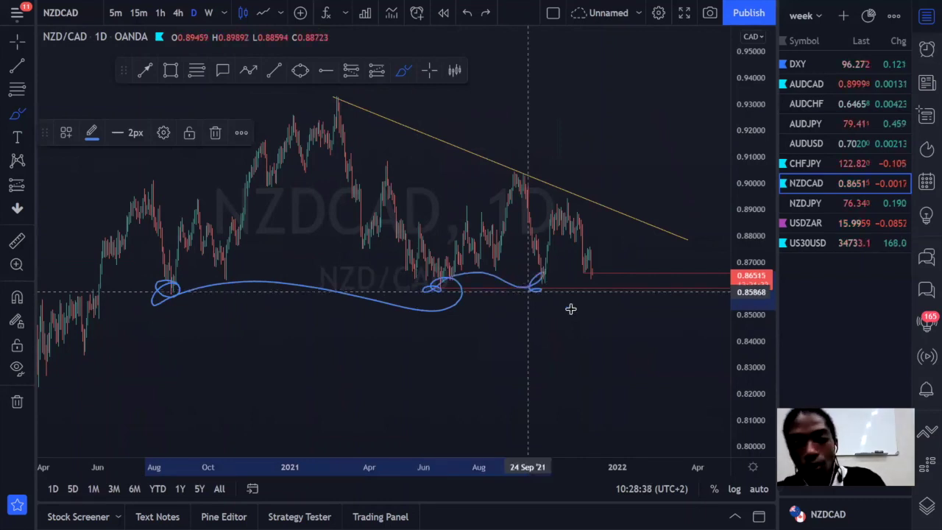
key(ctrl+z)
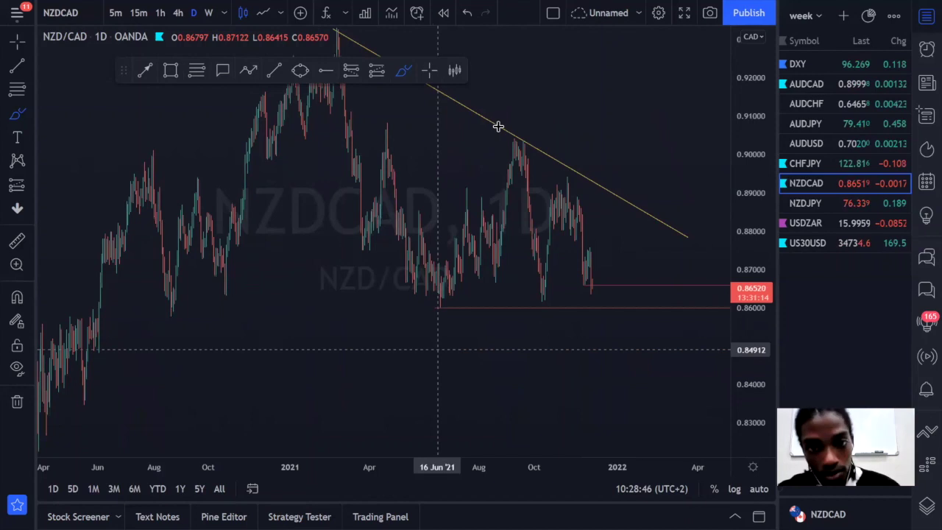
mouse_move(494, 126)
mouse_down()
mouse_move(646, 226)
mouse_move(622, 214)
mouse_up()
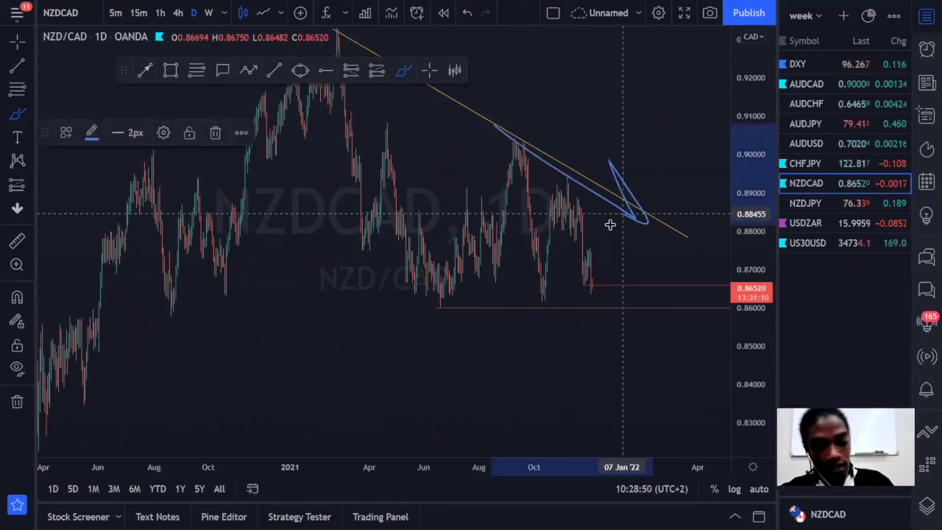
key(ctrl+z)
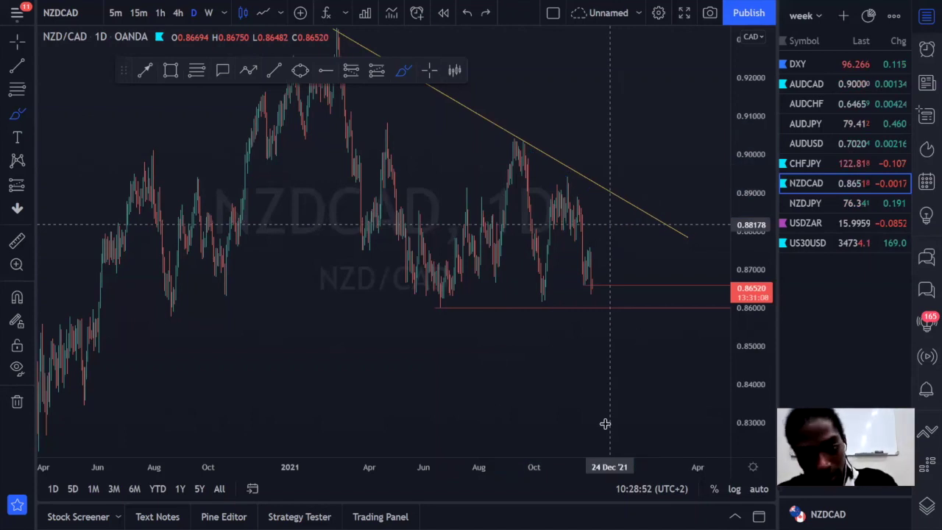
Switch the NZDCAD chart to the 4-hour timeframe, with the swings since June in view.
drag(587, 468, 486, 501)
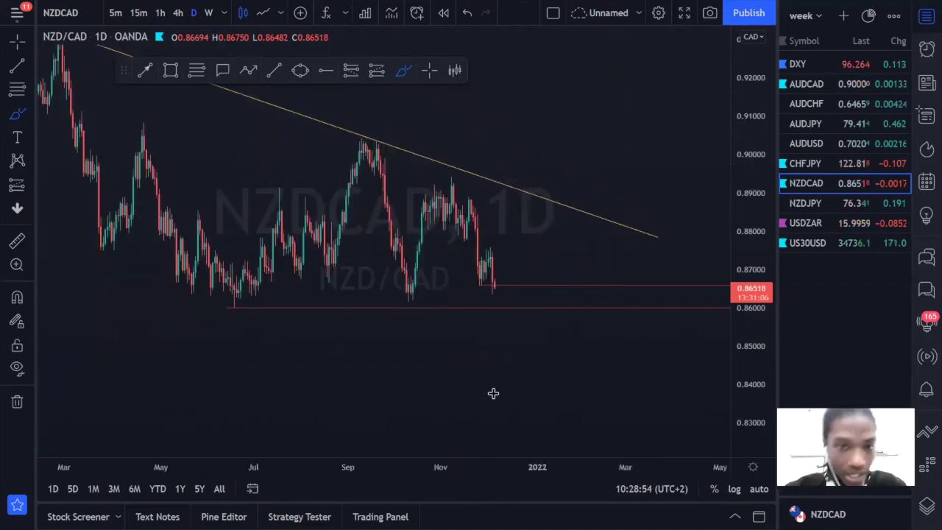
scroll(451, 363, up, 1)
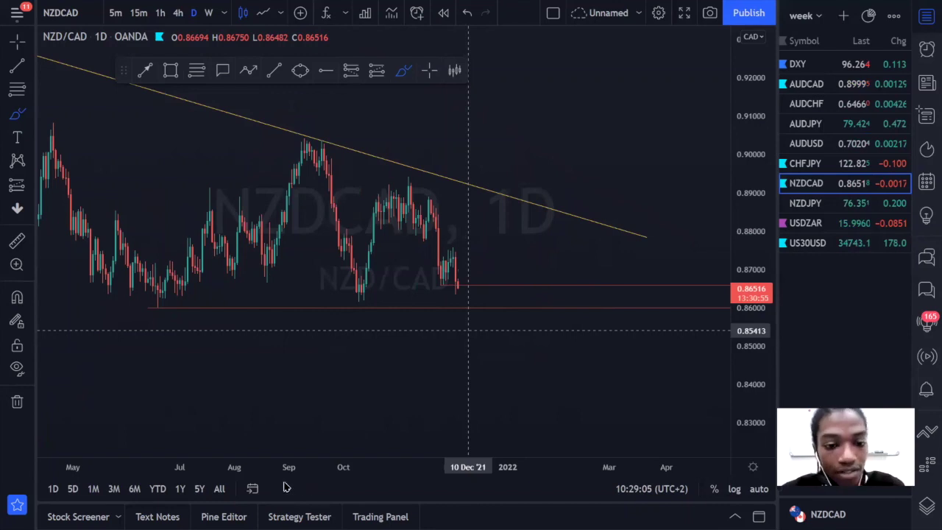
drag(316, 463, 412, 454)
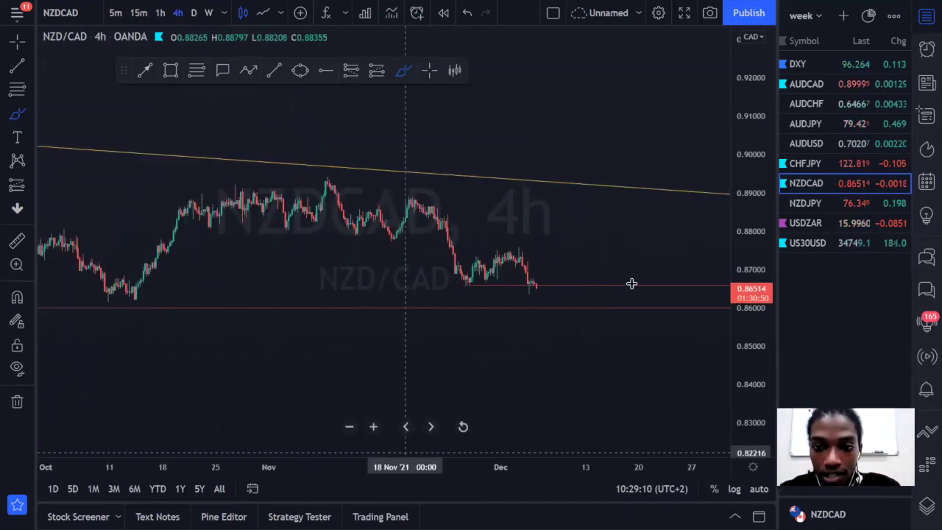
scroll(631, 284, down, 3)
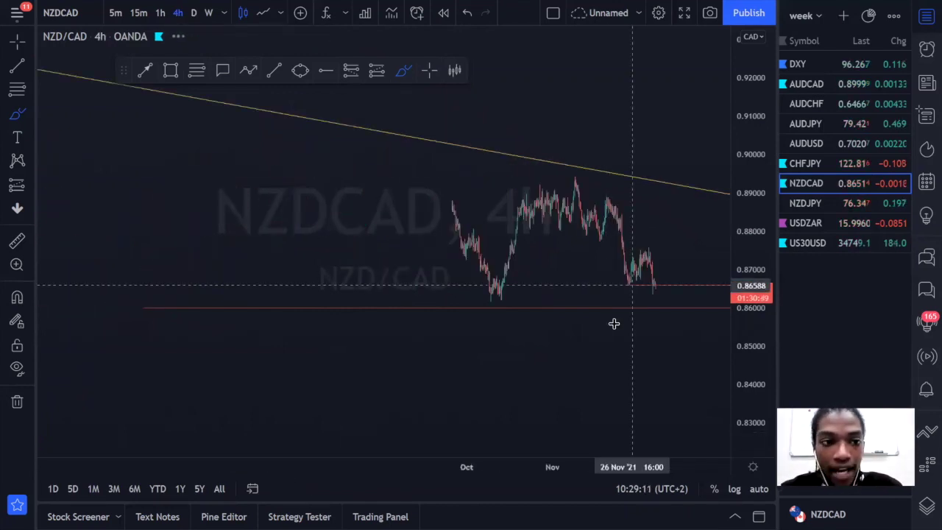
Underline the 0.86 support and circle the late-November low with the Brush, and undo both strokes.
mouse_move(513, 306)
mouse_down()
mouse_move(605, 301)
mouse_move(642, 312)
mouse_up()
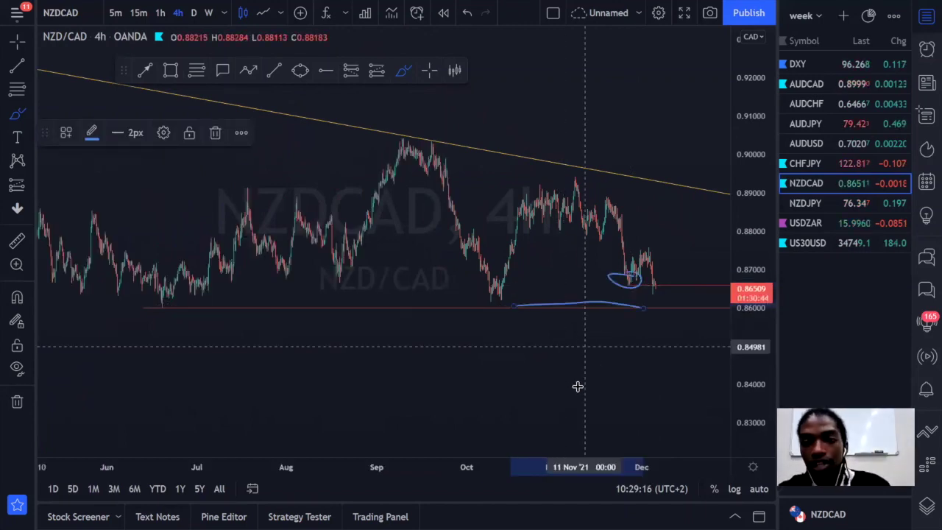
key(ctrl+z)
key(ctrl+z)
Sketch a Brush path from the mid-November high to 0.86, a bounce, a circled retest of the upper red level and a rally to the yellow trendline.
mouse_move(611, 206)
mouse_down()
mouse_move(625, 267)
mouse_move(651, 249)
mouse_move(668, 309)
mouse_up()
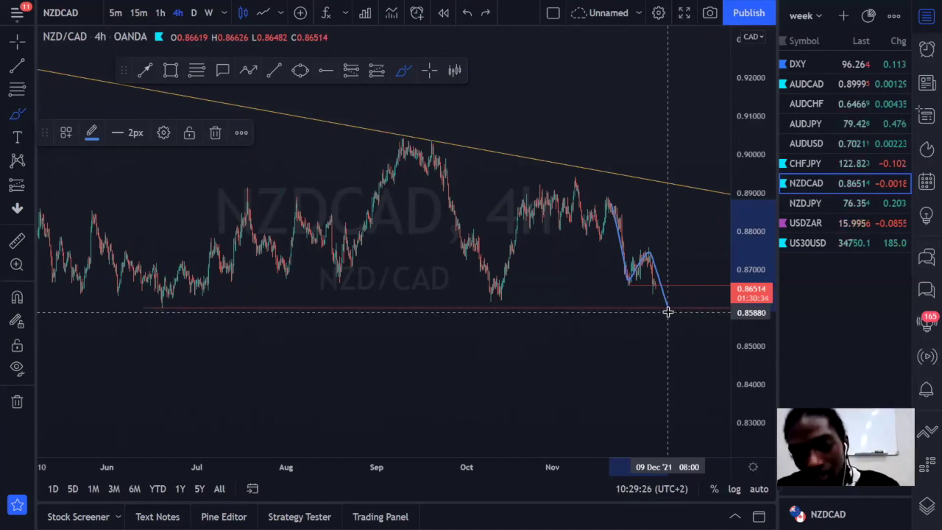
drag(666, 311, 689, 254)
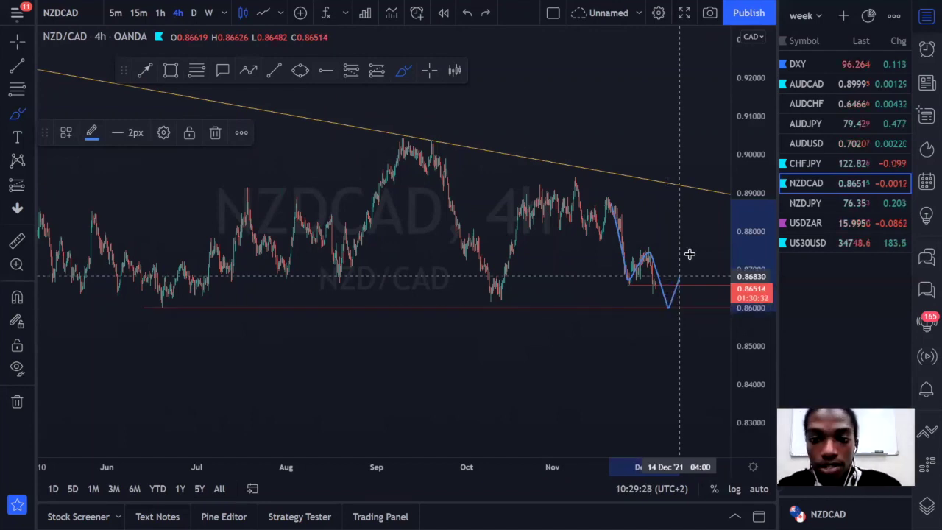
drag(708, 293, 712, 278)
drag(739, 183, 756, 235)
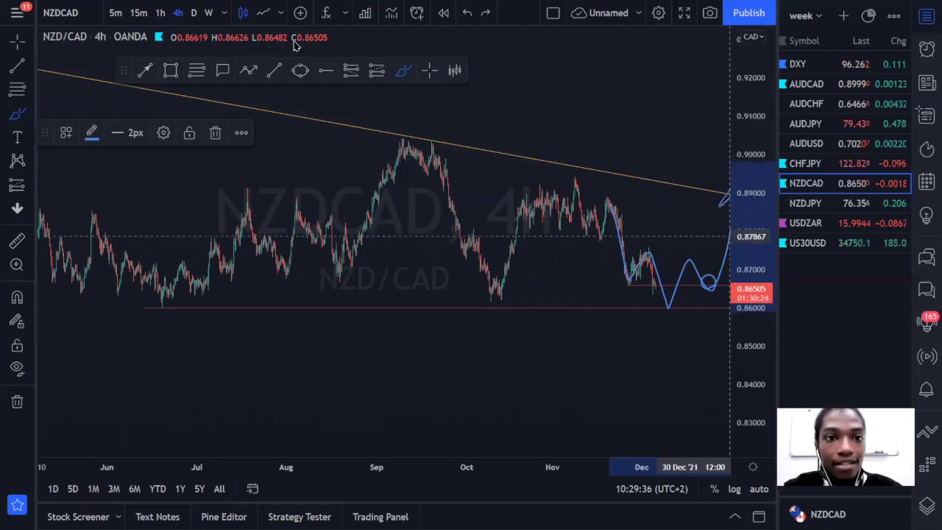
click(430, 71)
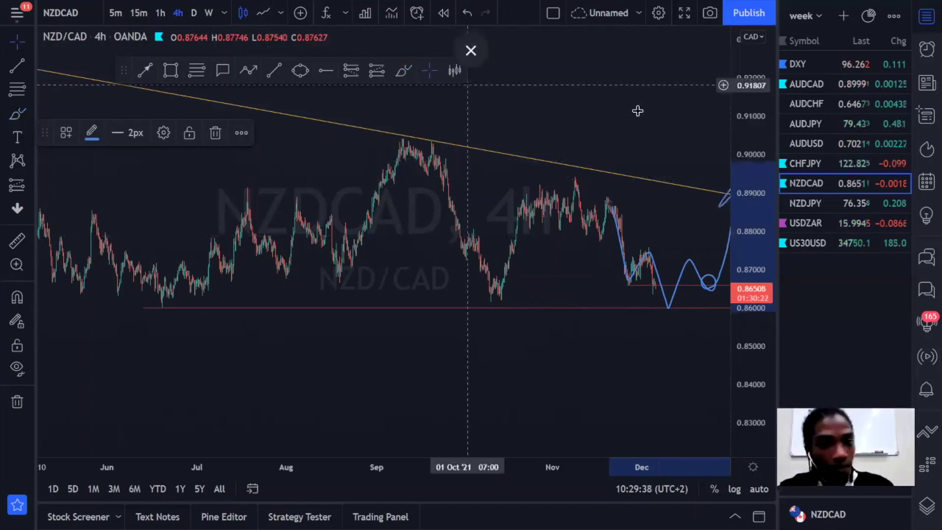
drag(656, 315, 490, 390)
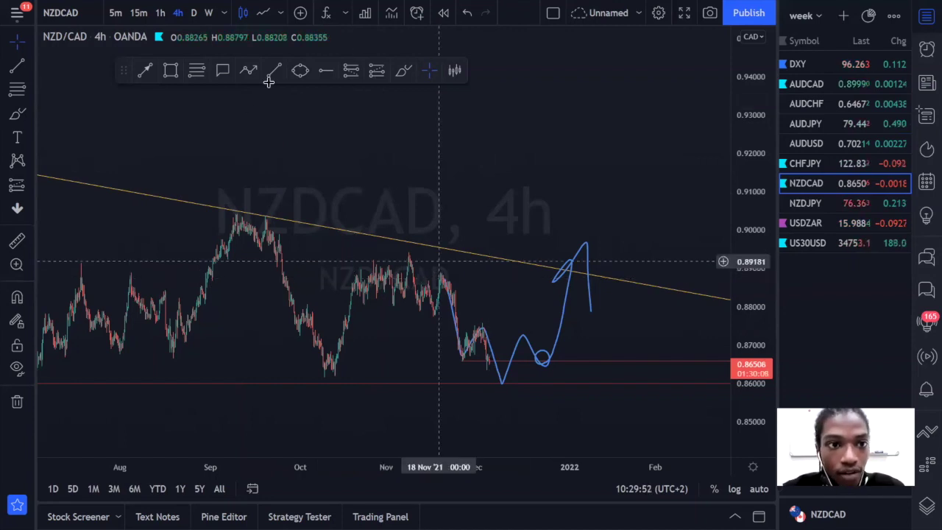
Draw a descending trend line from the 18 November high at about 0.8896 across the early-December high to about 0.857 on 22 December.
key(alt+t)
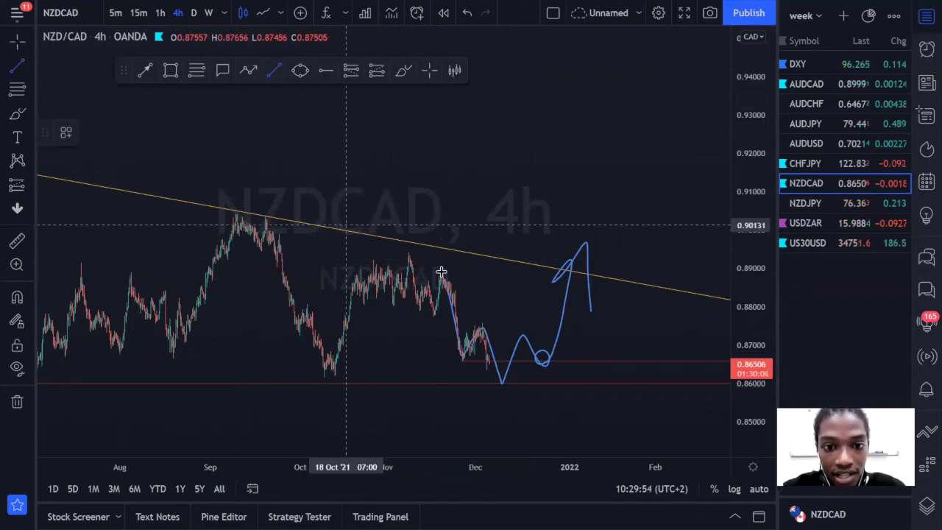
click(441, 271)
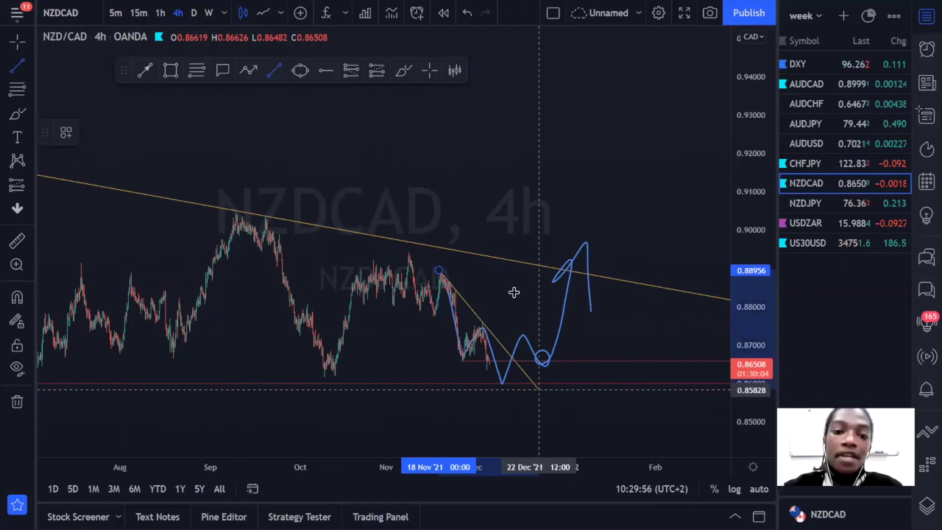
click(538, 392)
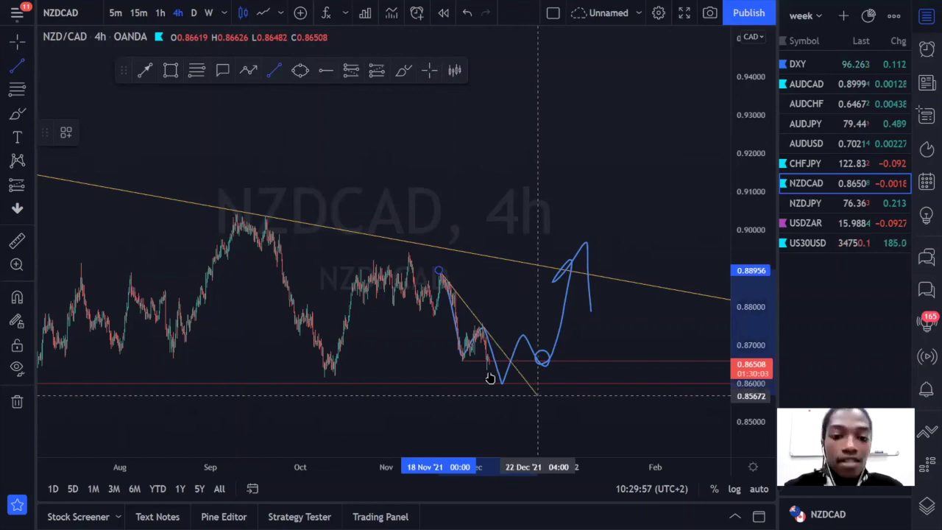
Sketch a rally from the 0.86 support through the short descending trend line with the Brush, and undo the stroke.
click(405, 71)
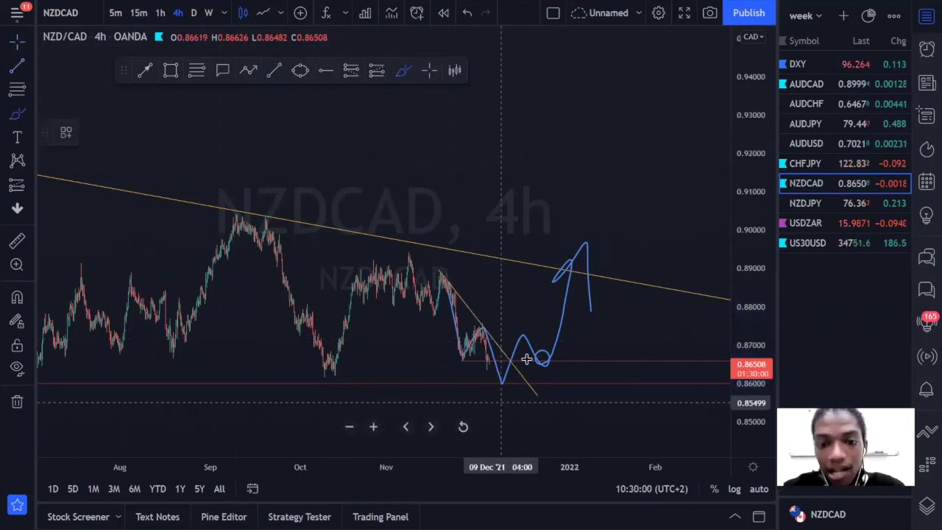
drag(503, 391, 521, 293)
key(ctrl+z)
Sketch an alternative drop below 0.86 with a steep rally, circle the projected retest with the Brush, and undo both drawings.
mouse_move(440, 315)
mouse_down()
mouse_move(429, 402)
mouse_move(471, 394)
mouse_up()
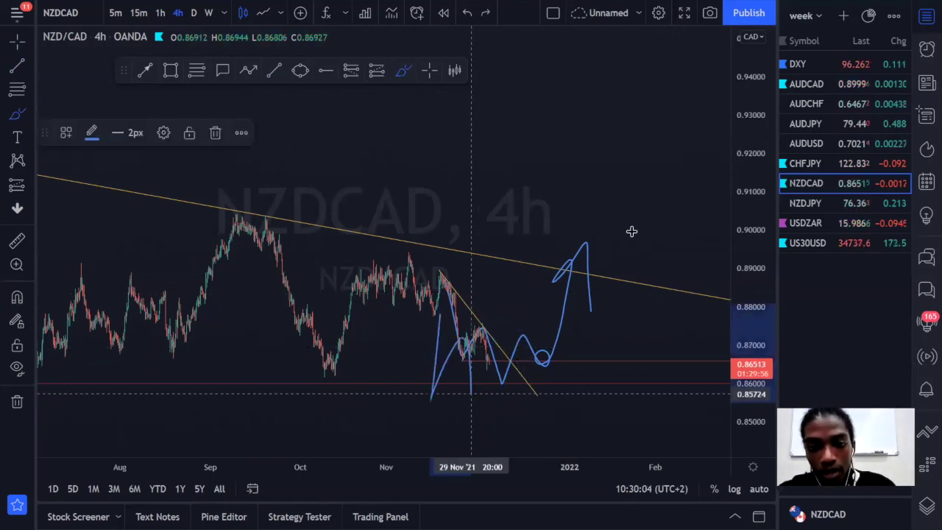
drag(631, 231, 631, 231)
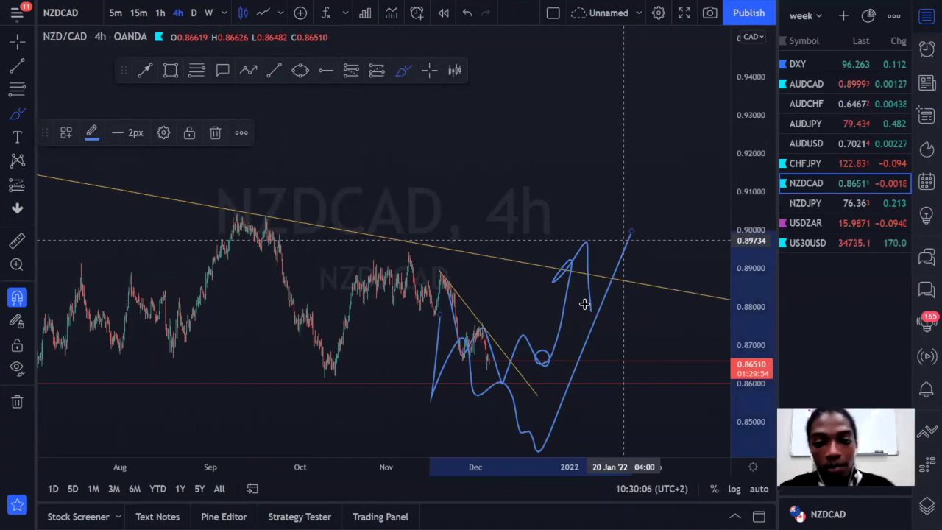
key(ctrl+z)
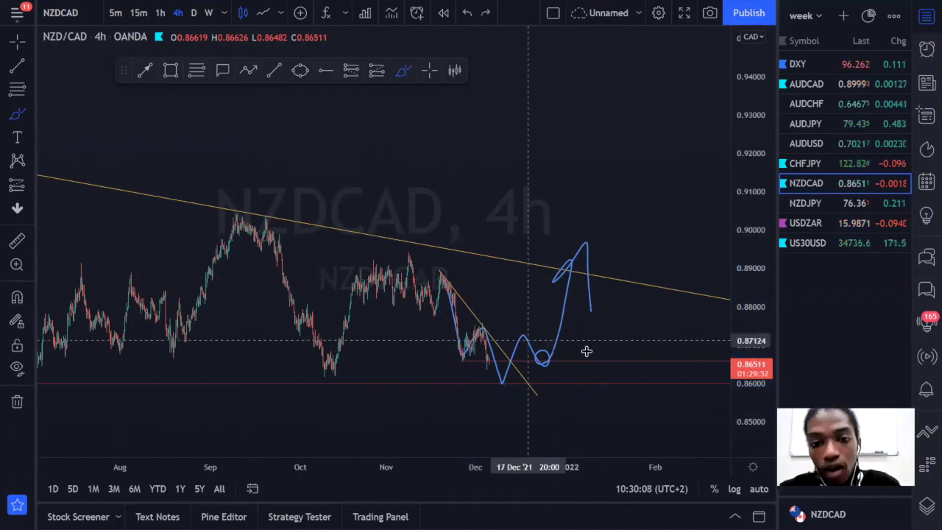
mouse_move(526, 346)
mouse_down()
mouse_move(542, 358)
mouse_move(559, 346)
mouse_up()
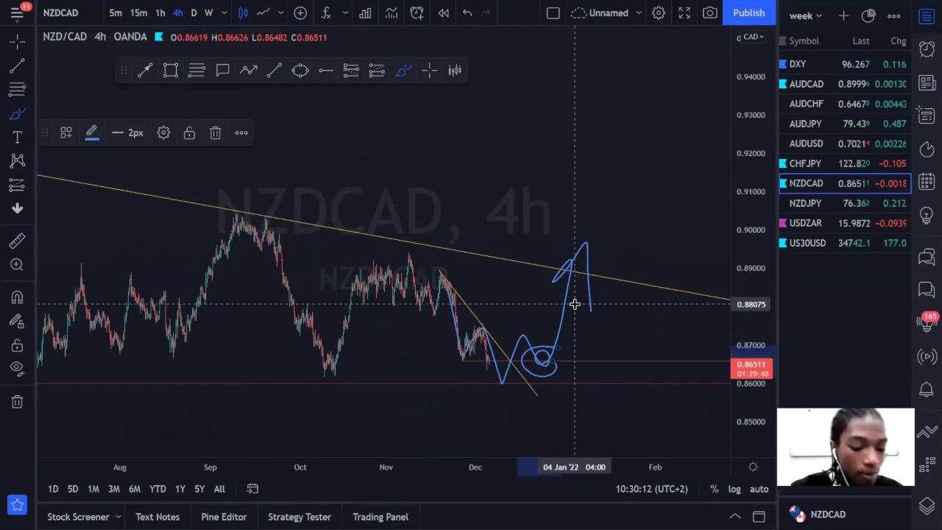
key(ctrl+z)
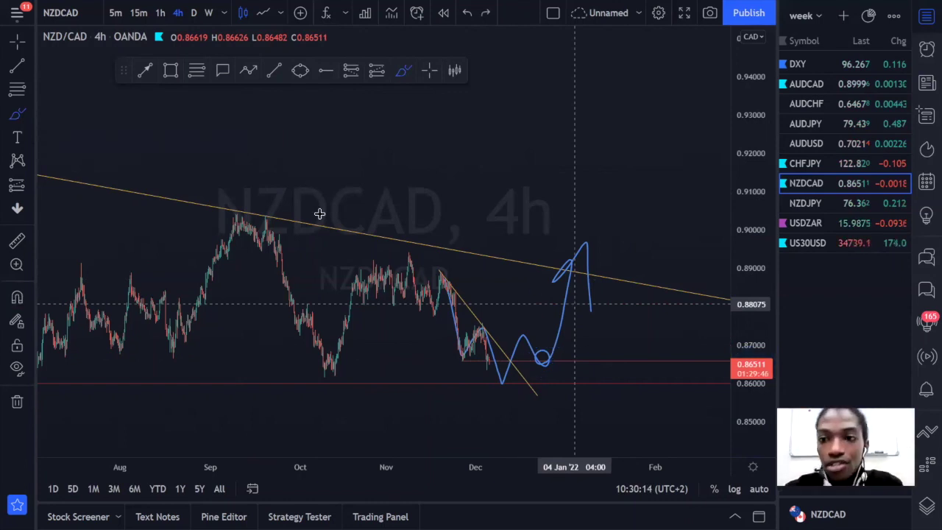